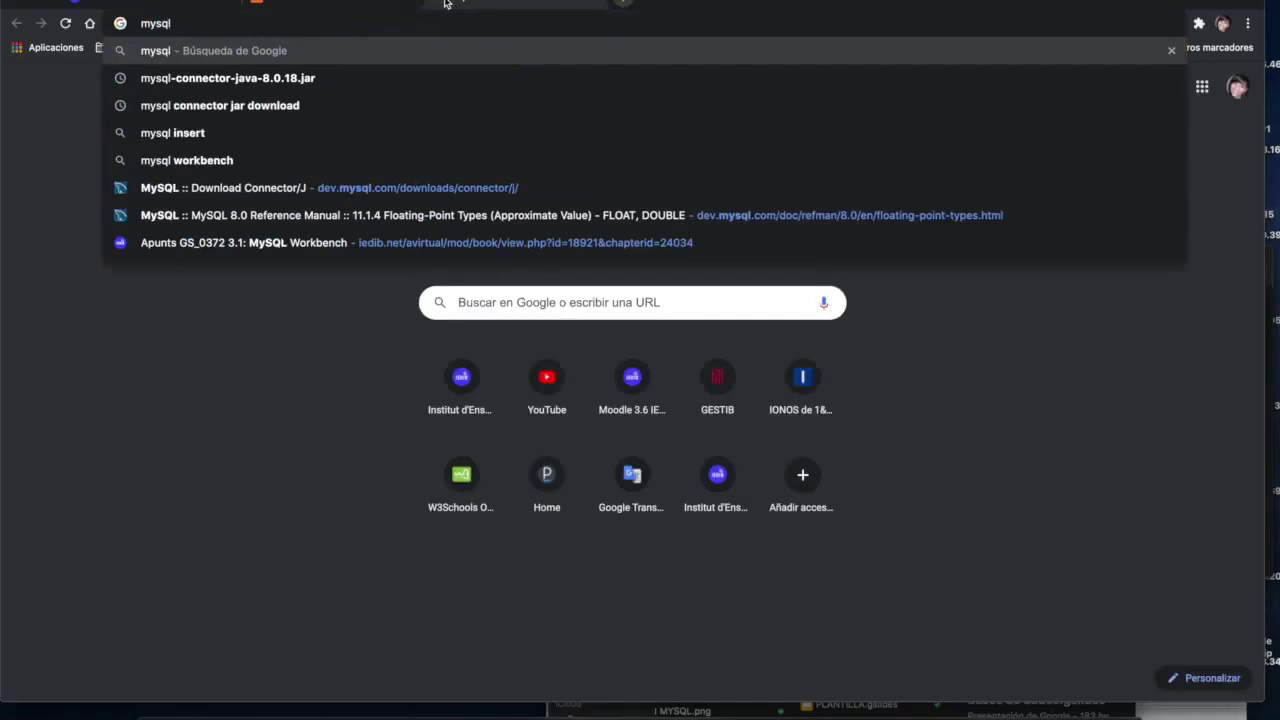
Step: Search Google for 'mysql workbench' and open the official MySQL Workbench product page on mysql.com
{"action": "type", "text": "bench"}
{"action": "key", "text": "Return"}
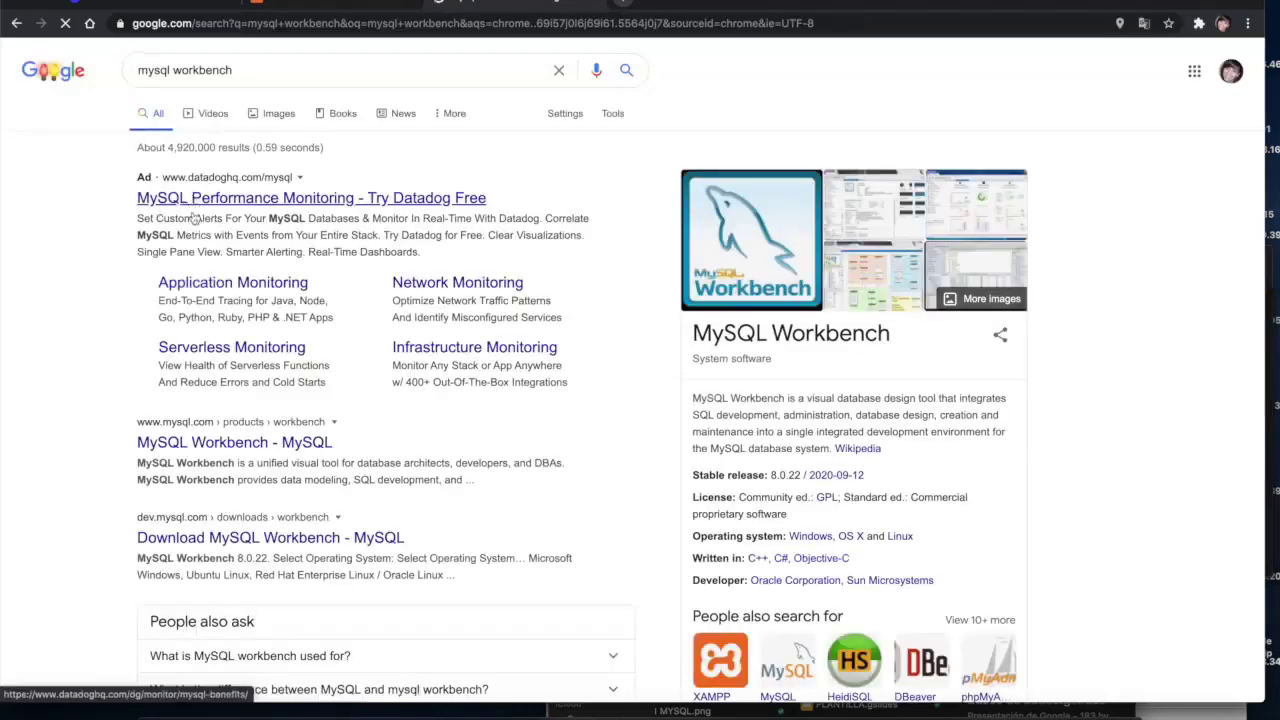
{"action": "left_click", "coordinate": [228, 448]}
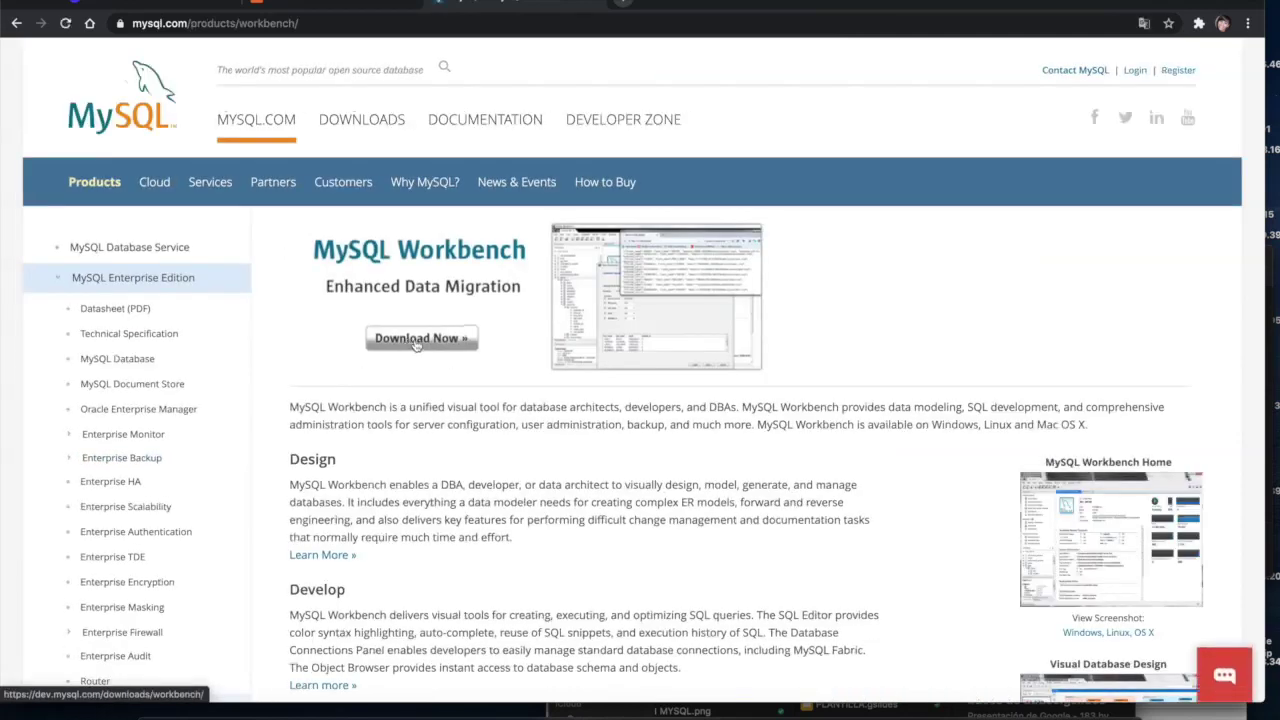
{"action": "left_click", "coordinate": [961, 712]}
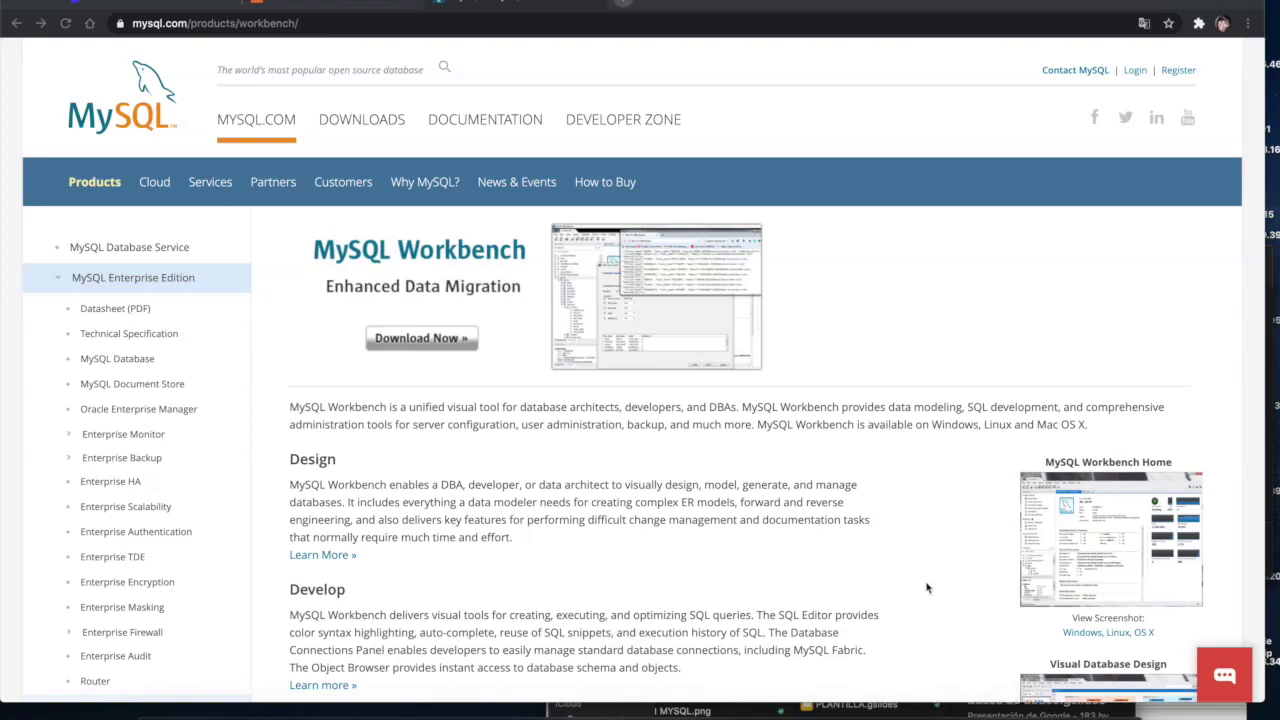
Step: Quit and relaunch MySQL Workbench, then stretch its window to fill the whole screen
{"action": "key", "text": "ctrl+Up"}
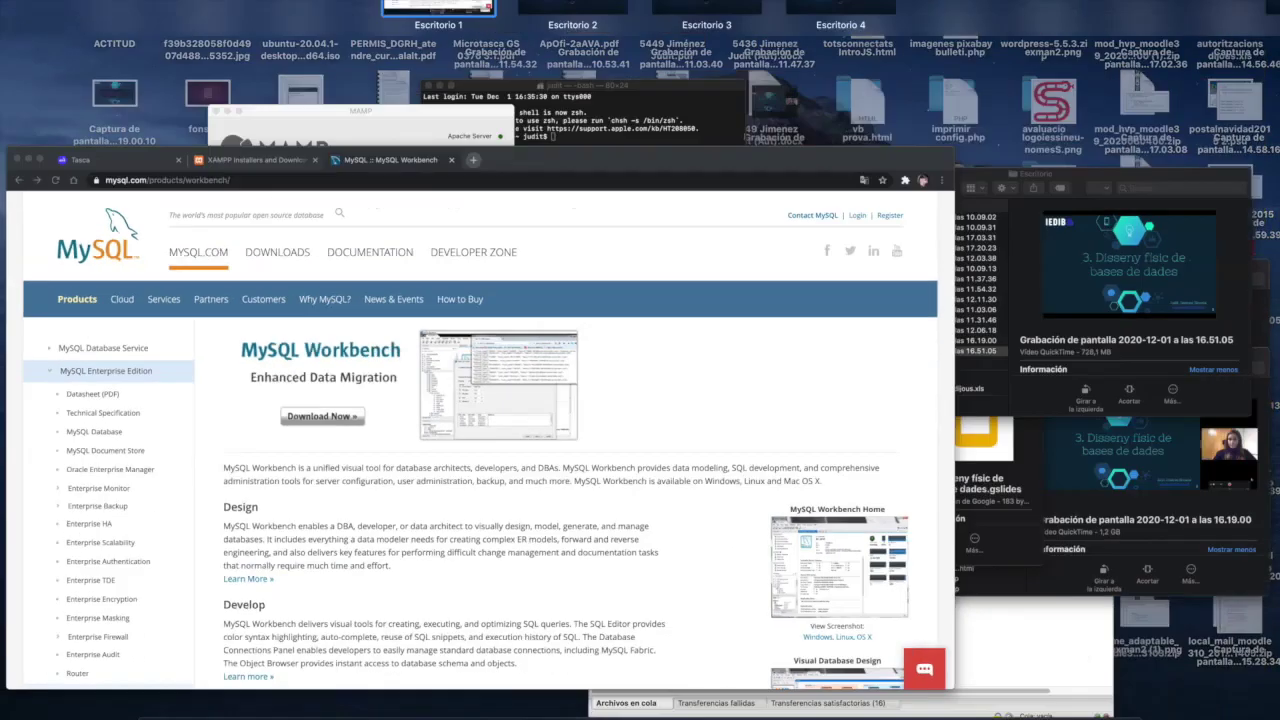
{"action": "left_click", "coordinate": [499, 464]}
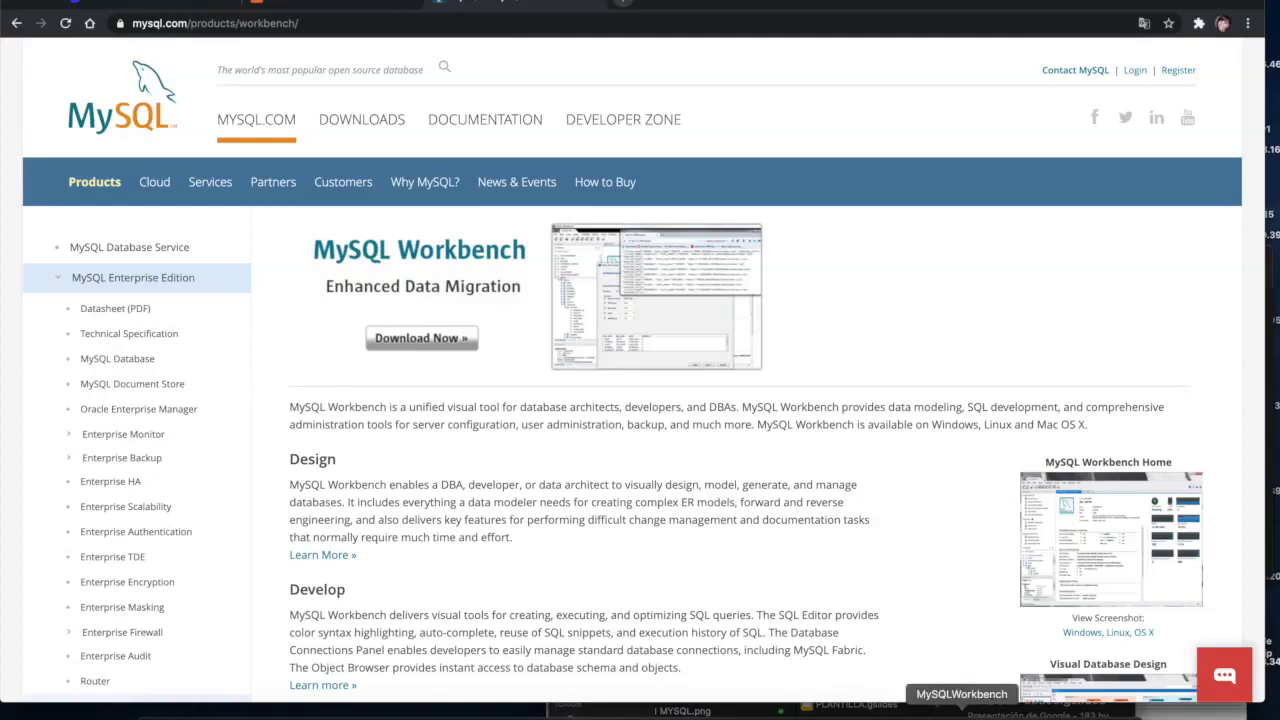
{"action": "left_click", "coordinate": [963, 712]}
{"action": "left_click", "coordinate": [102, 5]}
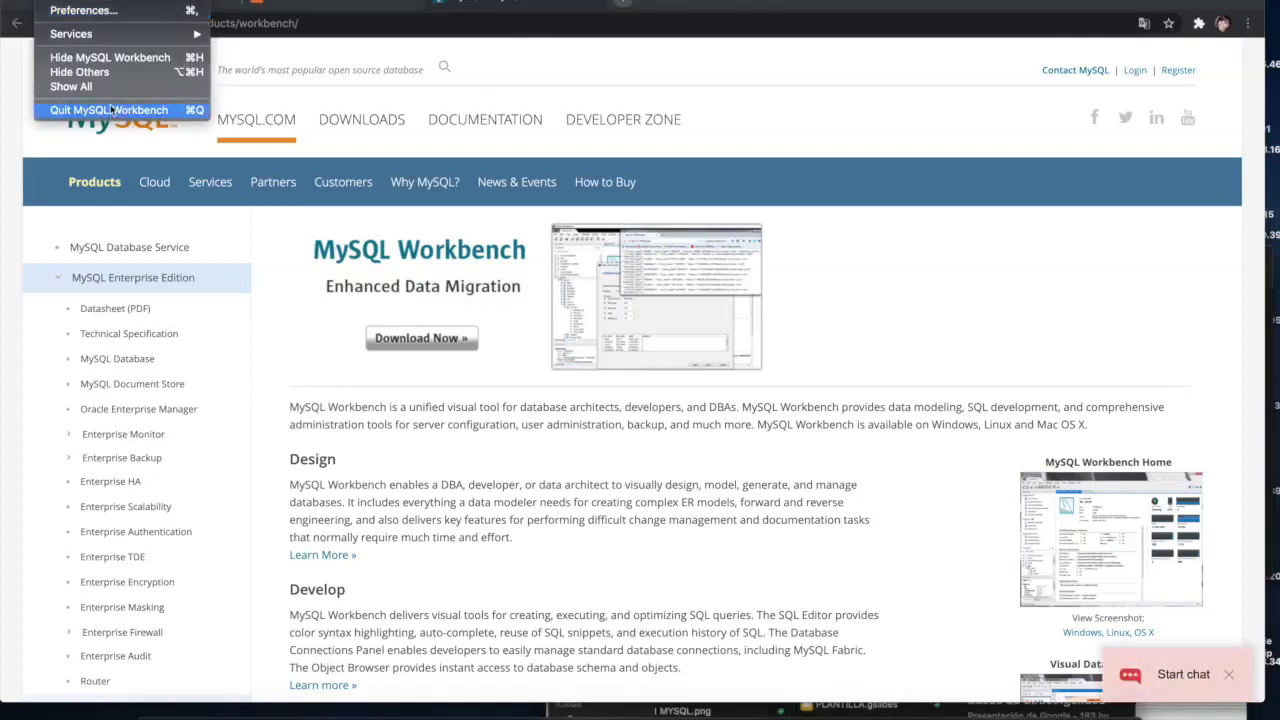
{"action": "left_click", "coordinate": [110, 110]}
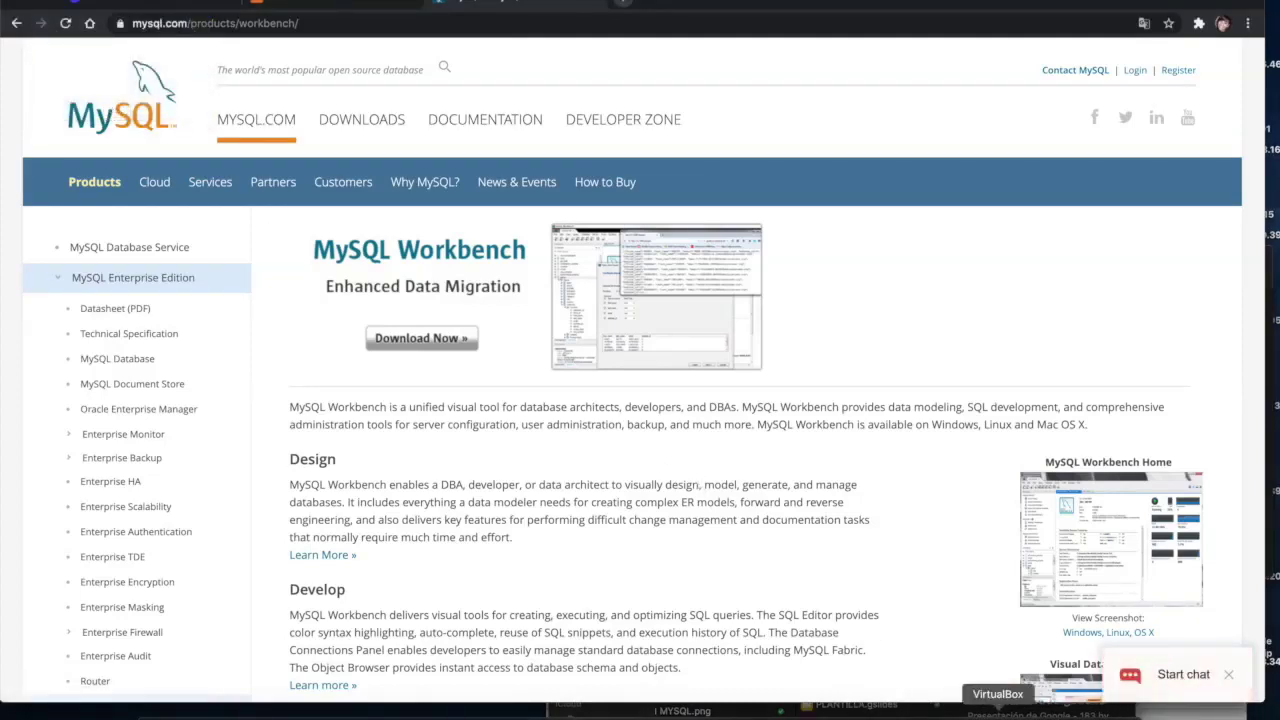
{"action": "left_click", "coordinate": [960, 712]}
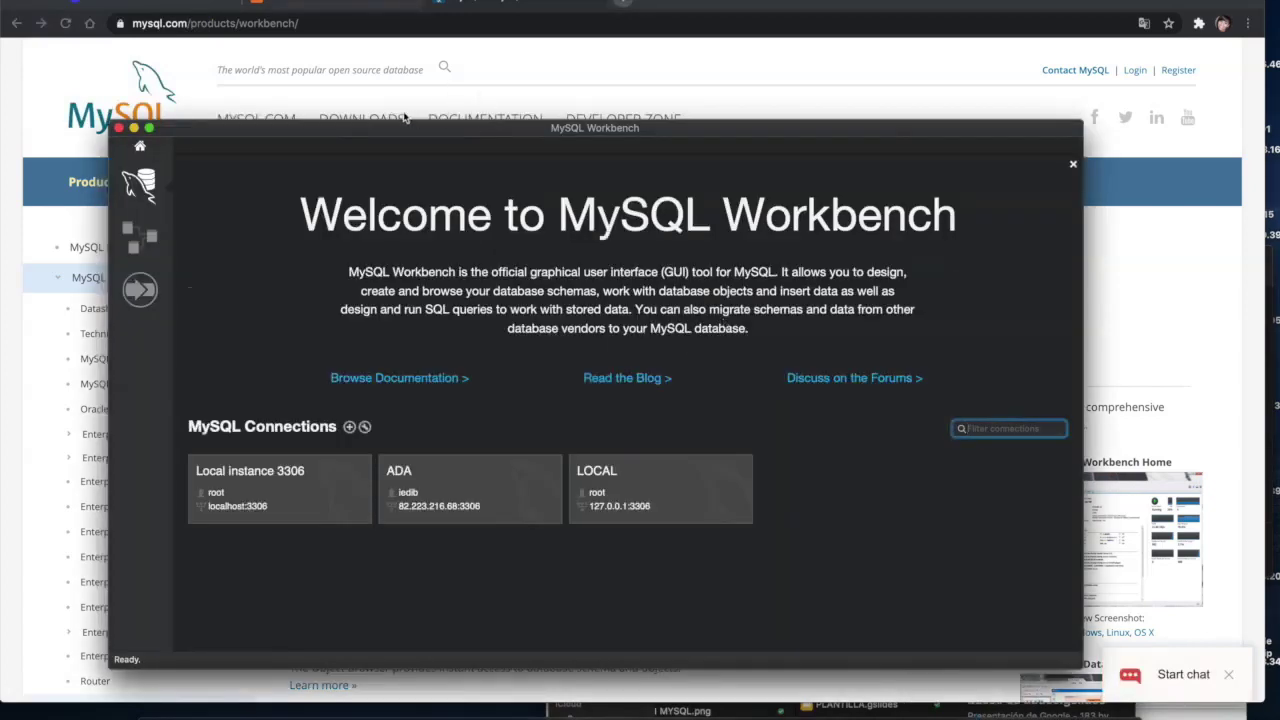
{"action": "left_click_drag", "start_coordinate": [110, 120], "coordinate": [0, 0]}
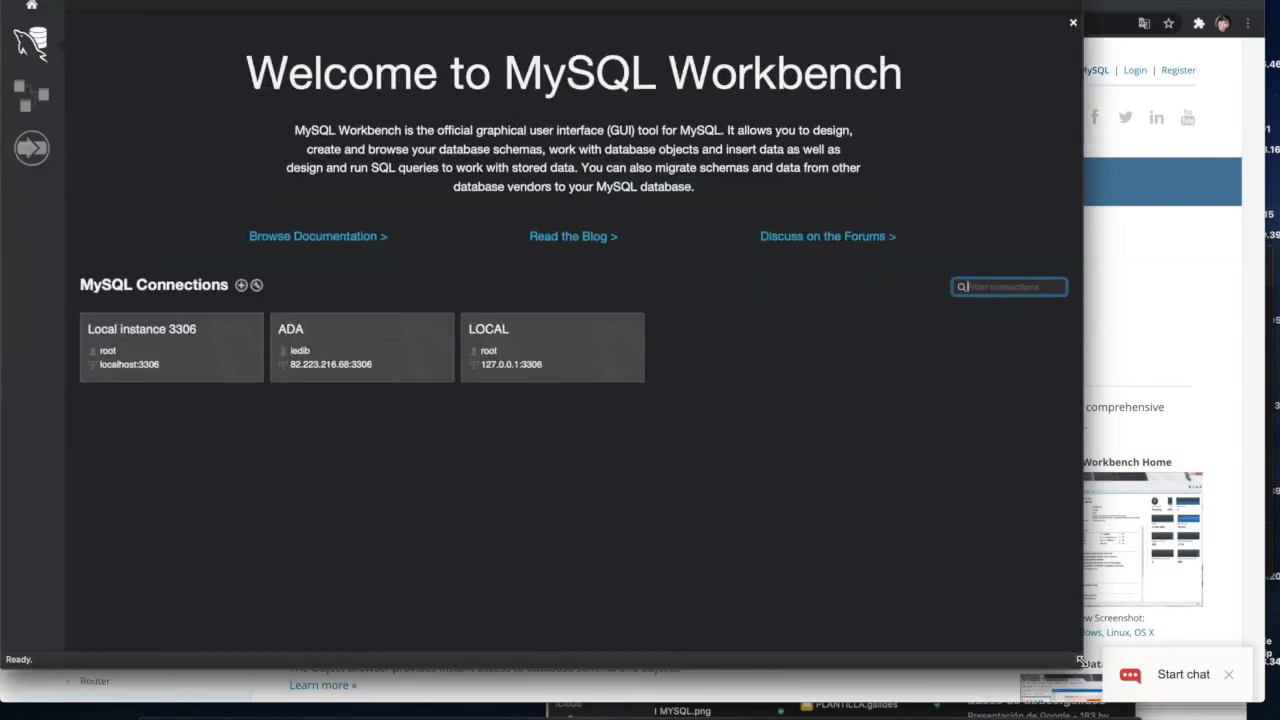
{"action": "left_click_drag", "start_coordinate": [1080, 662], "coordinate": [1279, 719]}
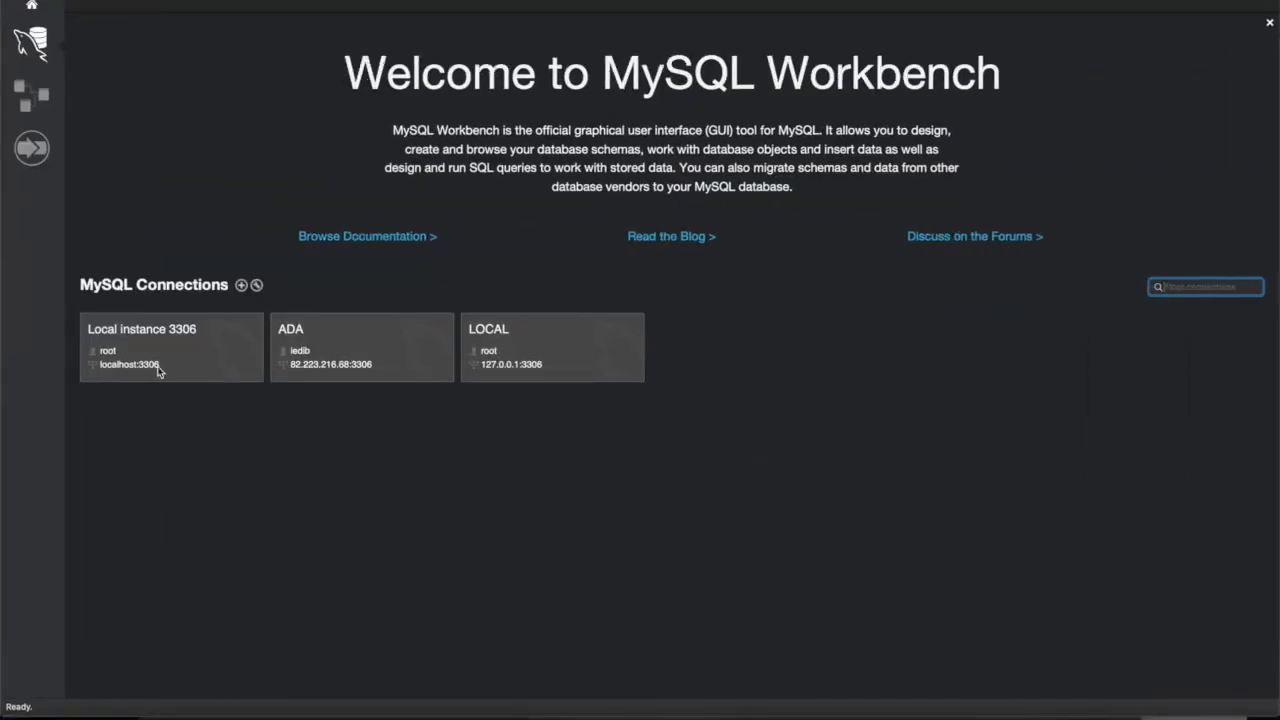
Step: Start a new connection named LOCAL with hostname localhost on port 3306
{"action": "left_click", "coordinate": [241, 286]}
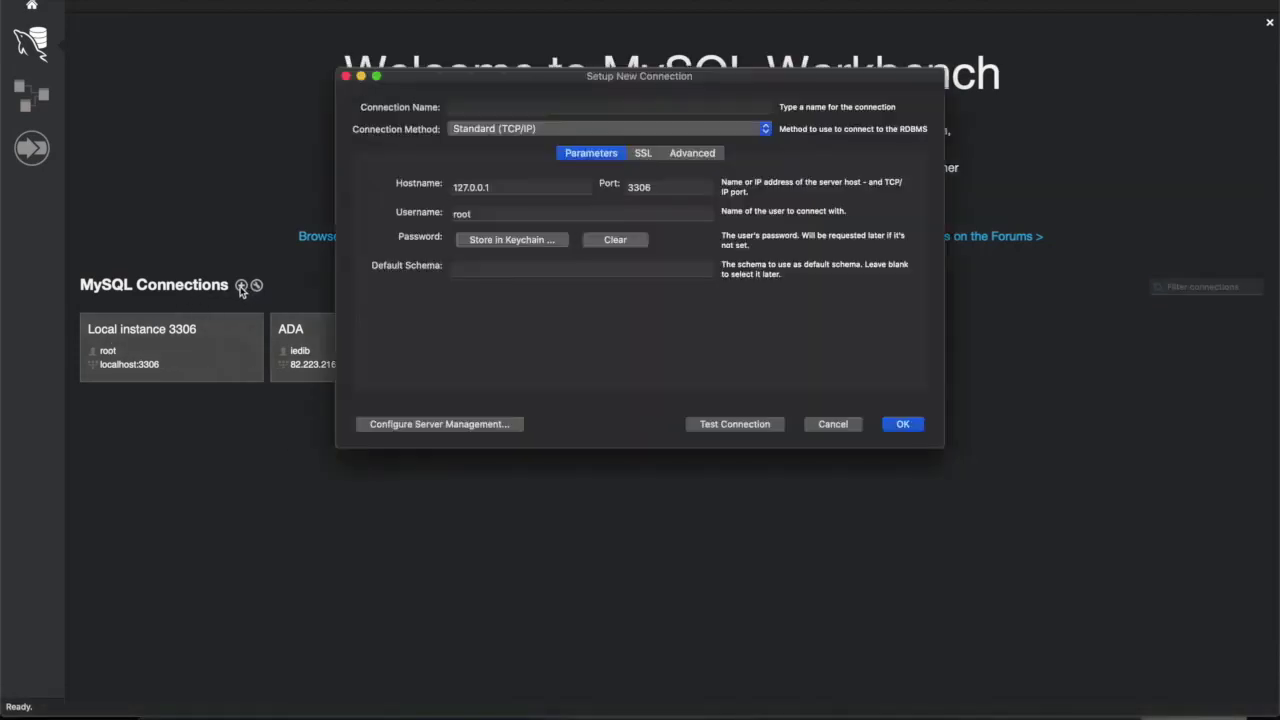
{"action": "left_click", "coordinate": [471, 107]}
{"action": "type", "text": "LOCAL"}
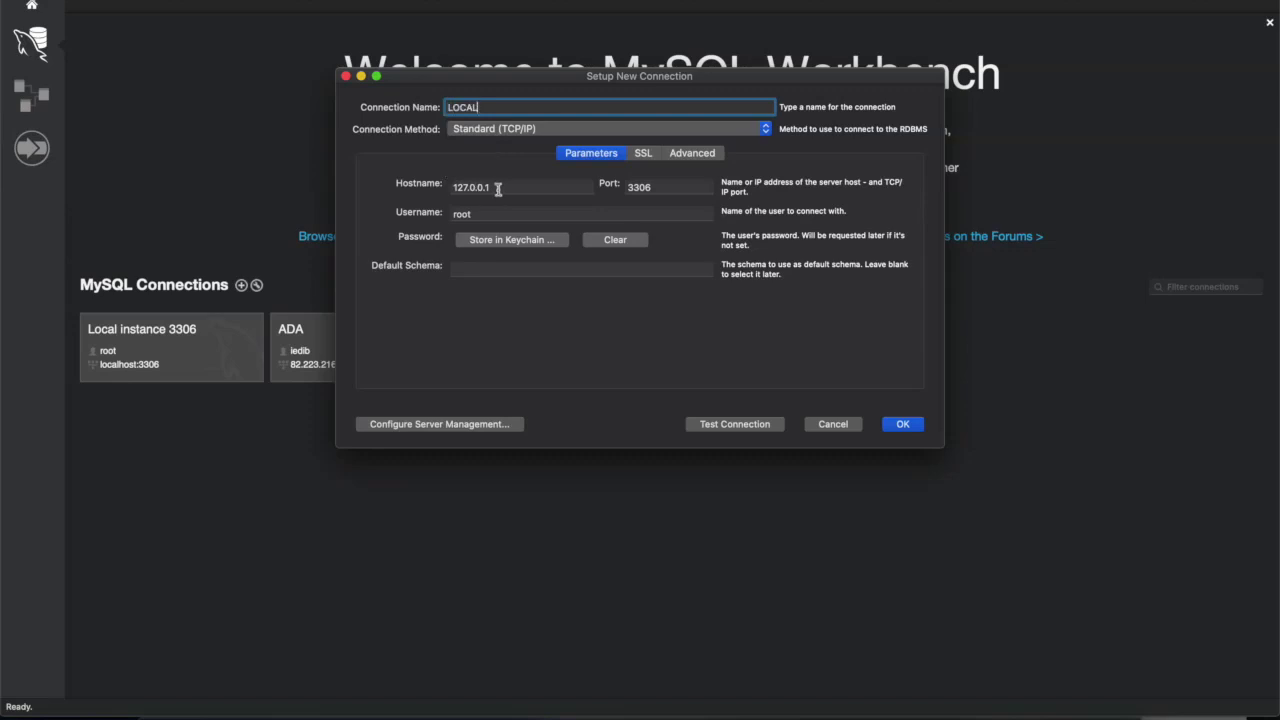
{"action": "key", "text": "Tab"}
{"action": "key", "text": "BackSpace"}
{"action": "type", "text": "localh"}
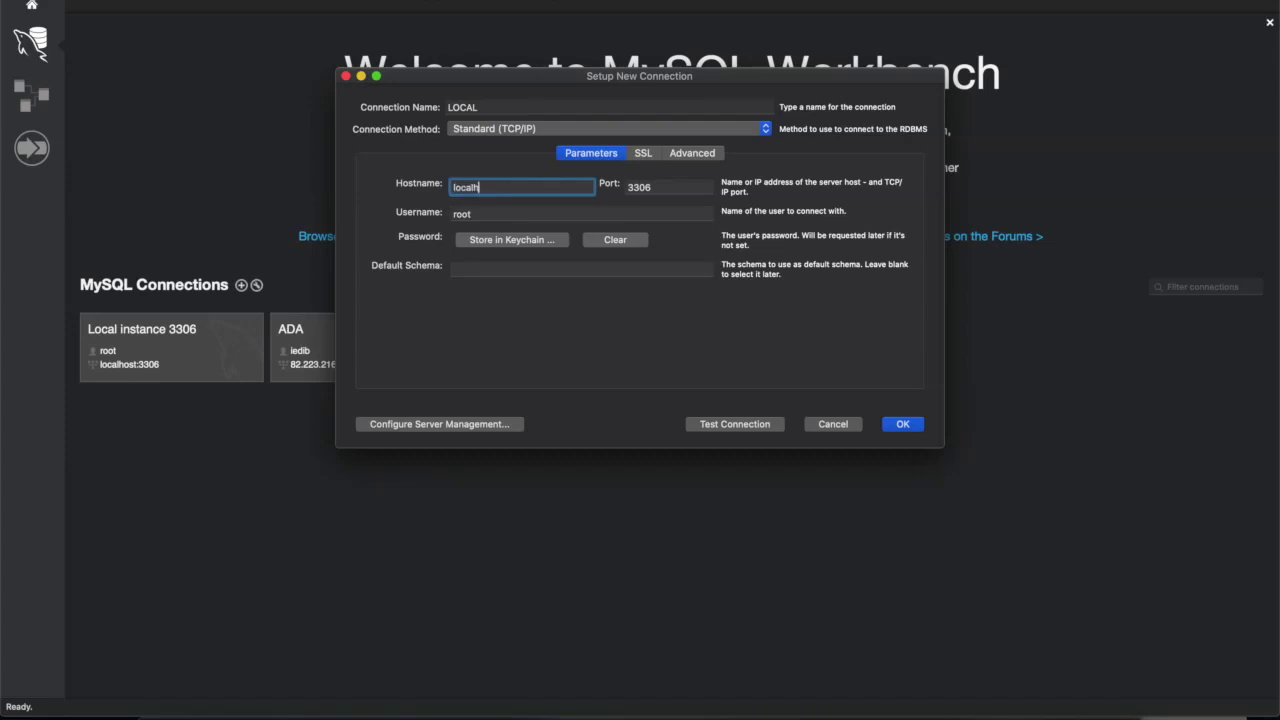
{"action": "type", "text": "ost"}
{"action": "double_click", "coordinate": [648, 187]}
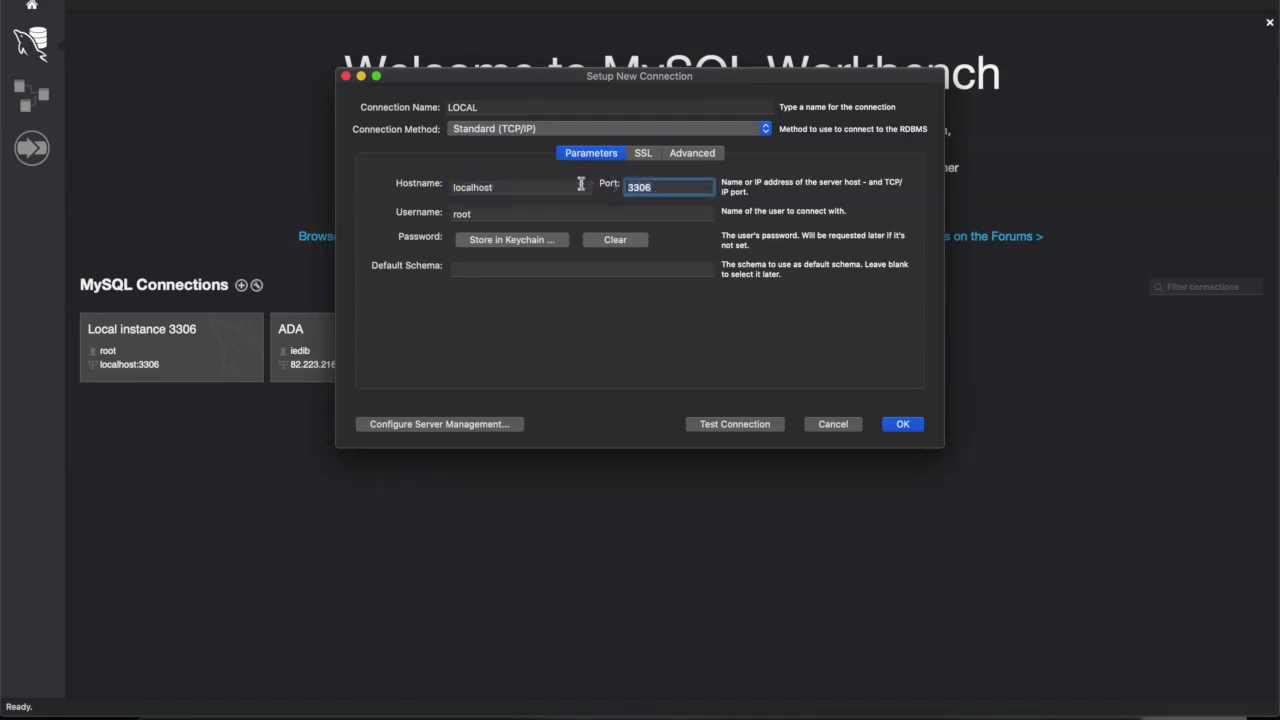
{"action": "left_click", "coordinate": [486, 212]}
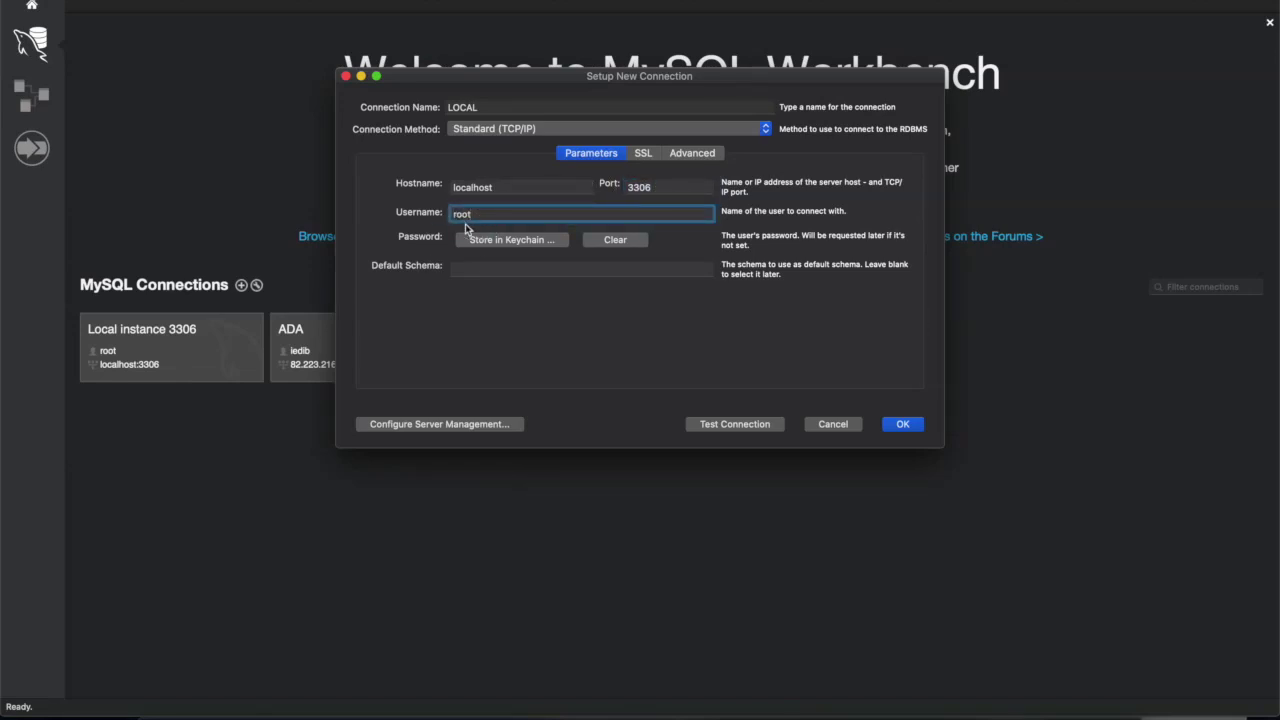
Step: Store the root password, rename the duplicate connection to LOCAL 2, save it and open it
{"action": "left_click", "coordinate": [548, 250]}
{"action": "type", "text": "r"}
{"action": "left_click", "coordinate": [761, 237]}
{"action": "left_click", "coordinate": [902, 425]}
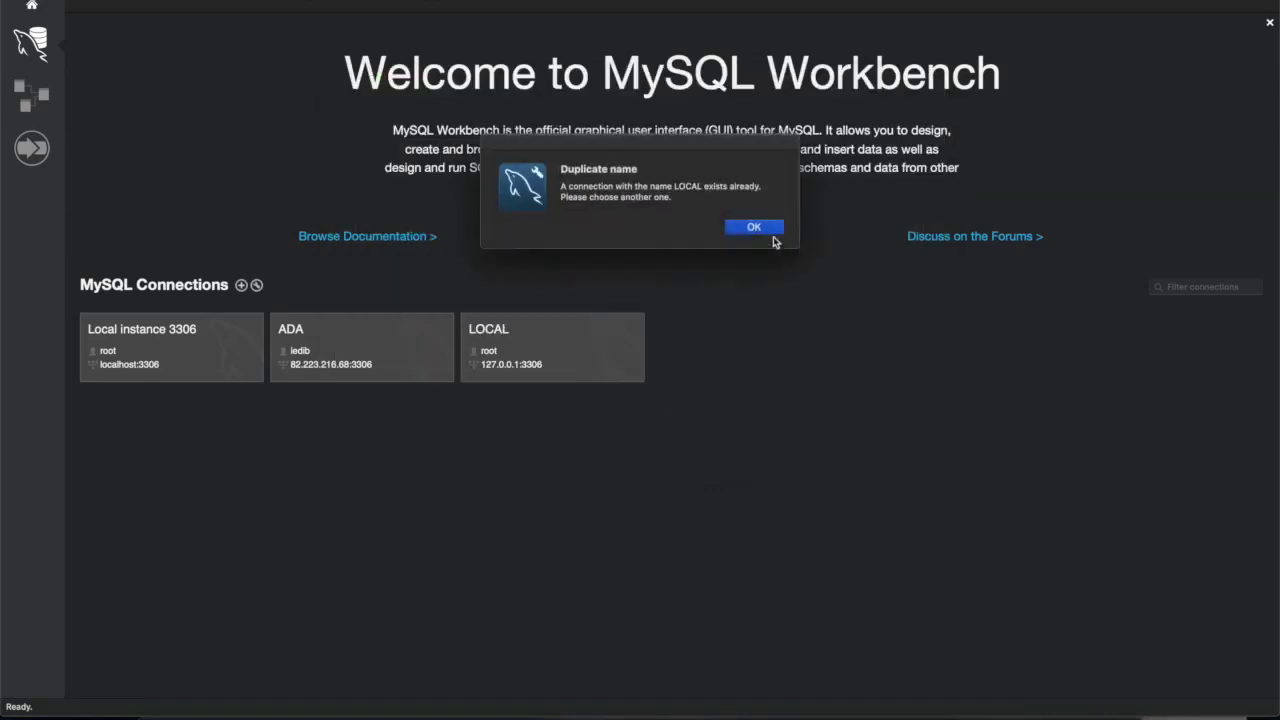
{"action": "left_click", "coordinate": [754, 228]}
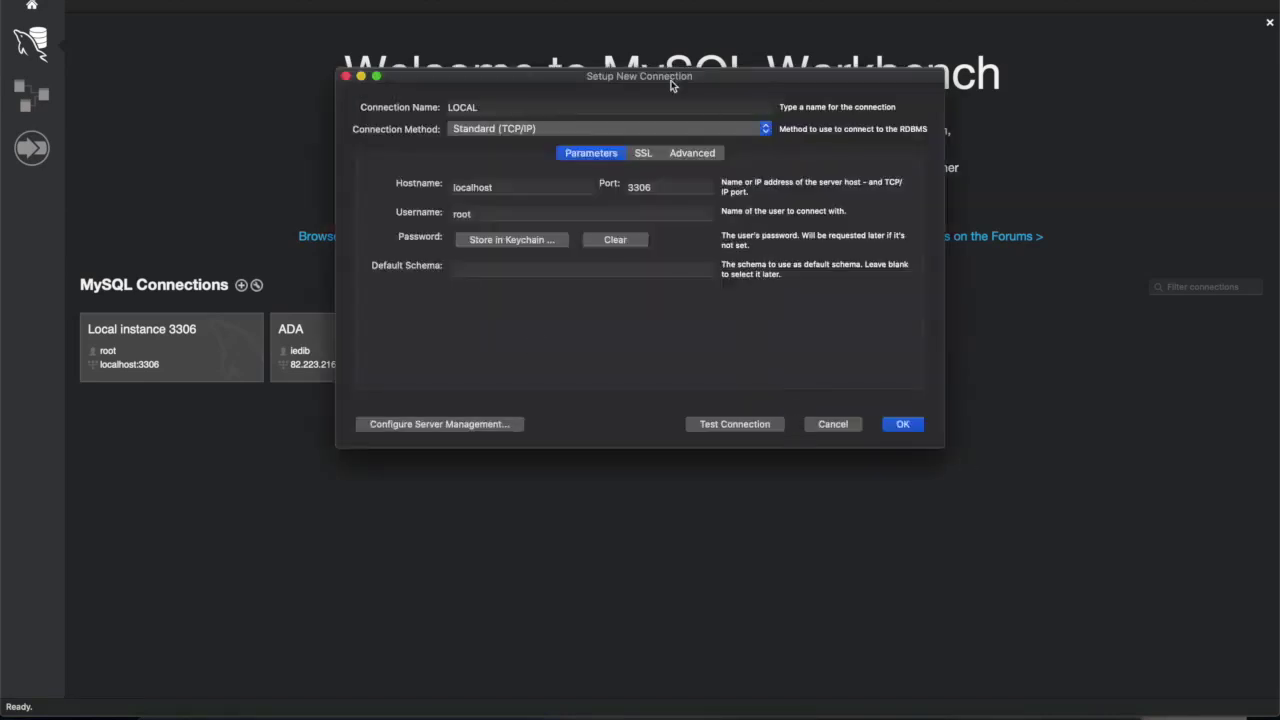
{"action": "left_click", "coordinate": [591, 104]}
{"action": "type", "text": "2"}
{"action": "left_click", "coordinate": [903, 424]}
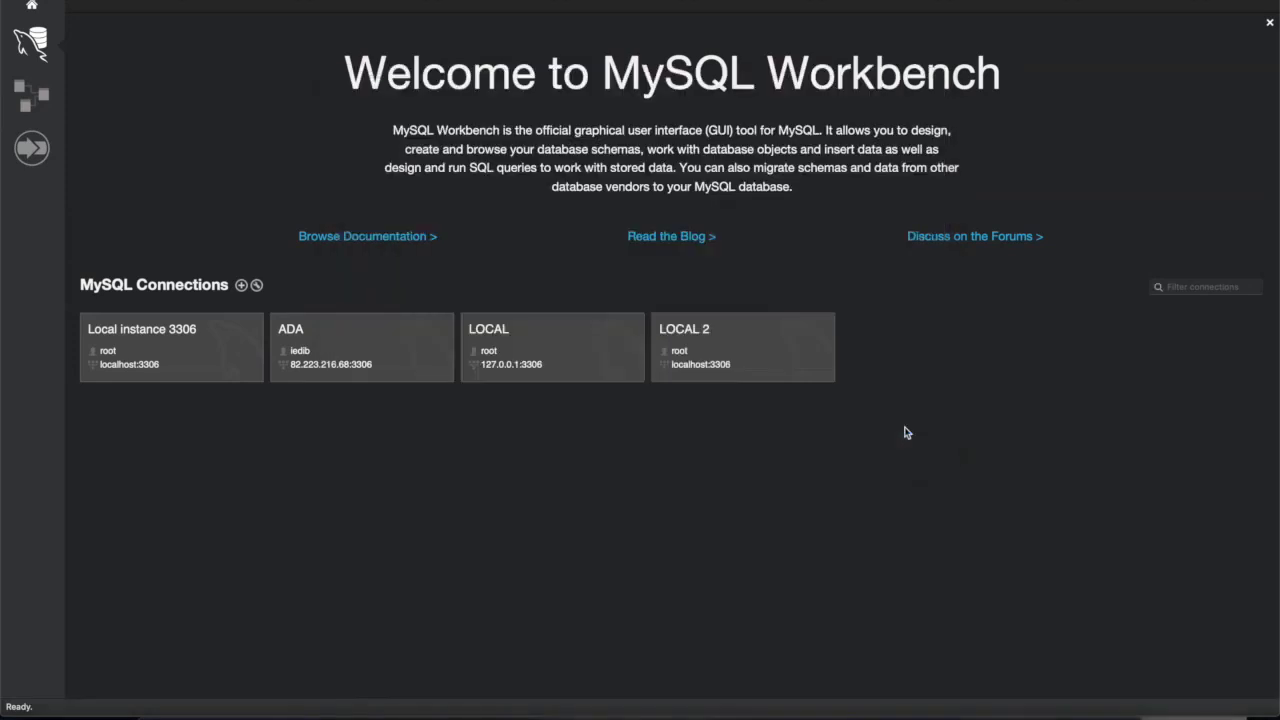
{"action": "left_click", "coordinate": [729, 362]}
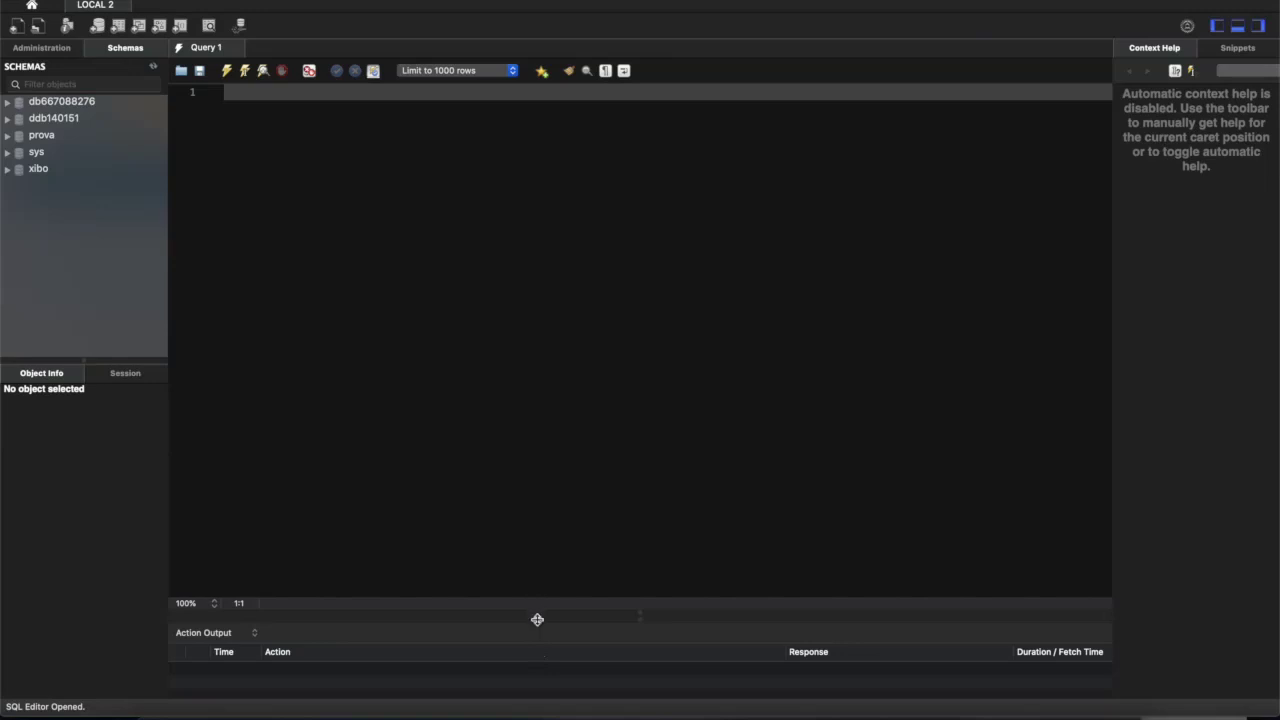
Step: Drag the splitter upward to enlarge the output panel below Query 1
{"action": "left_click_drag", "start_coordinate": [537, 620], "coordinate": [569, 369]}
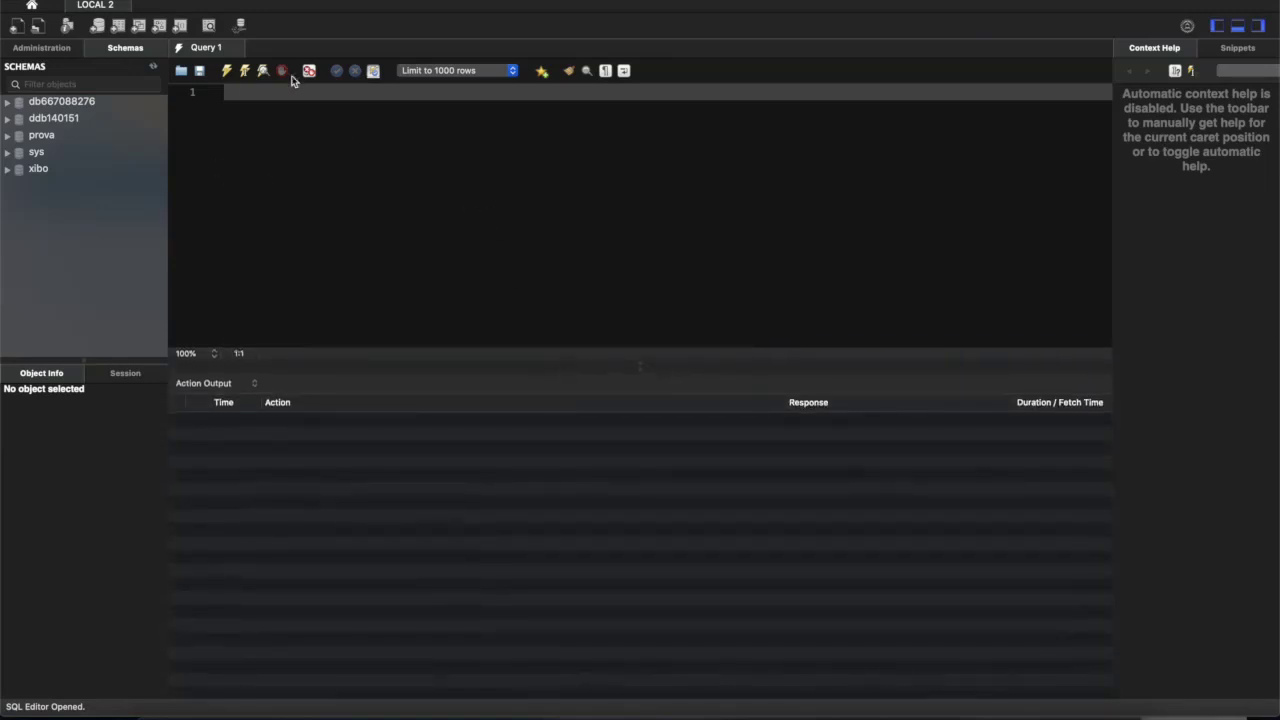
Step: Run 'show engines;' and inspect InnoDB's name, DEFAULT support value and comment
{"action": "type", "text": "show engines;"}
{"action": "left_click", "coordinate": [227, 72]}
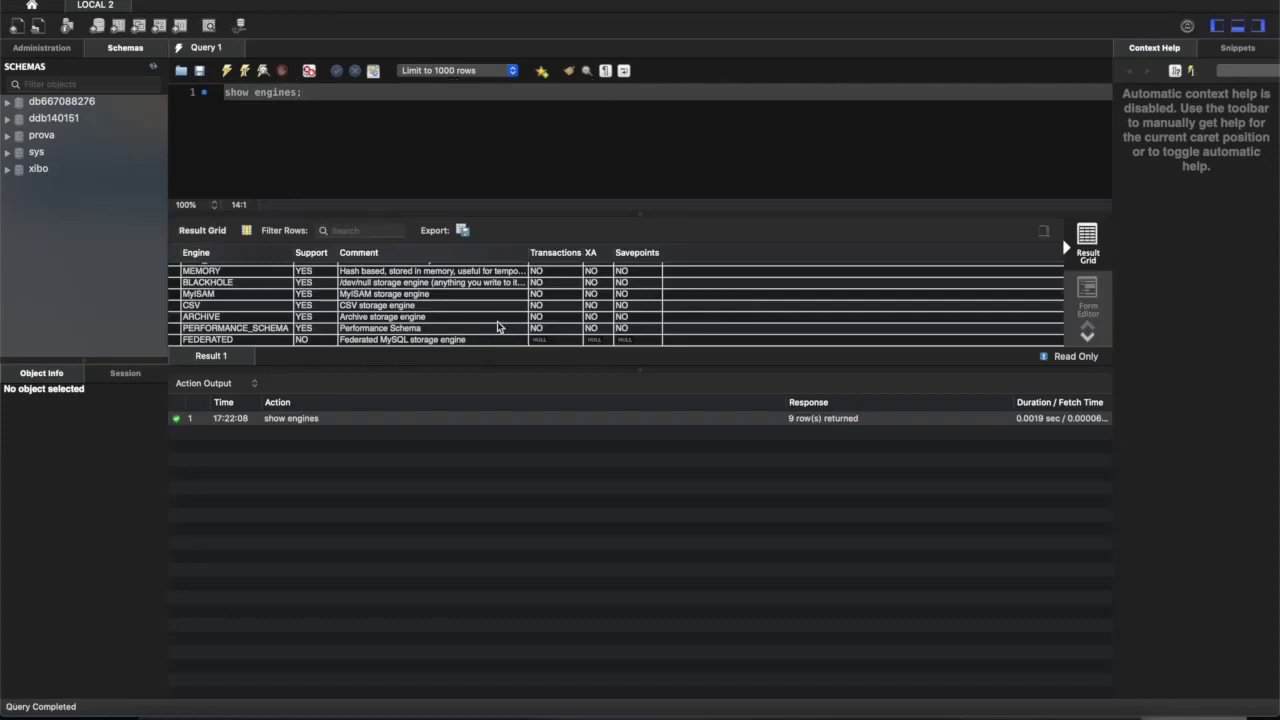
{"action": "scroll", "coordinate": [498, 327], "scroll_direction": "up", "scroll_amount": 3}
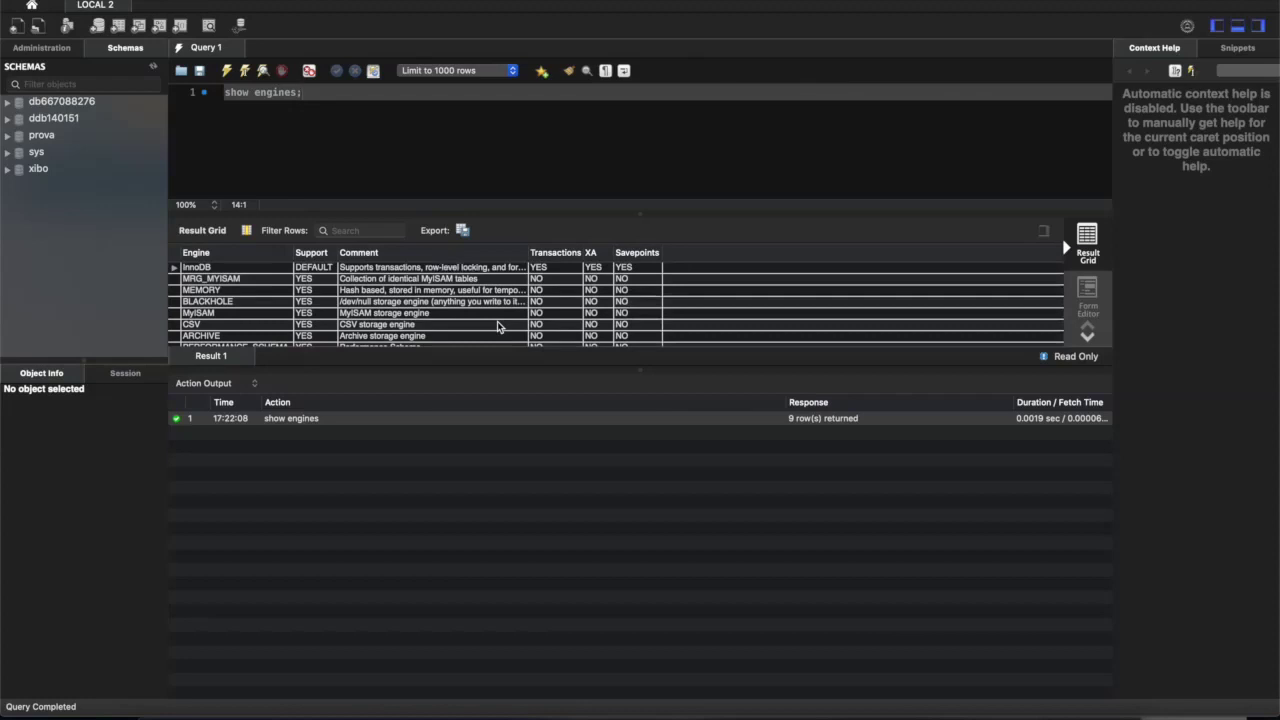
{"action": "triple_click", "coordinate": [225, 92]}
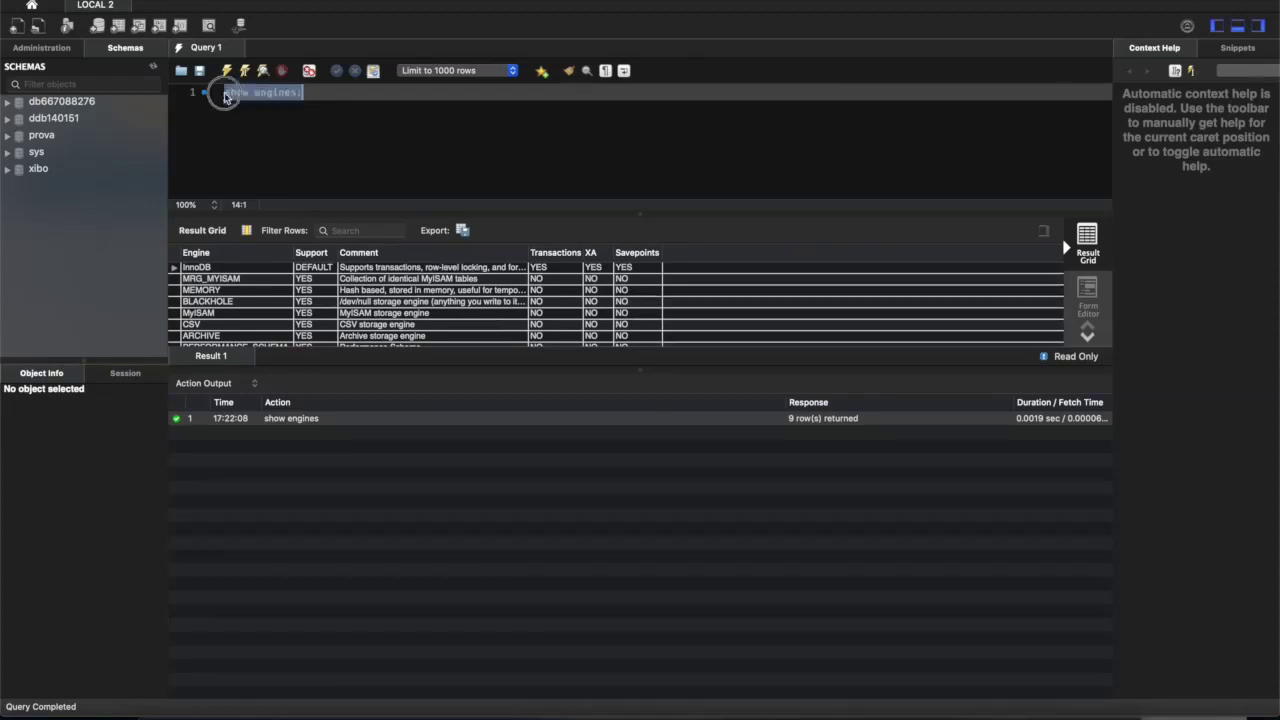
{"action": "left_click", "coordinate": [190, 271]}
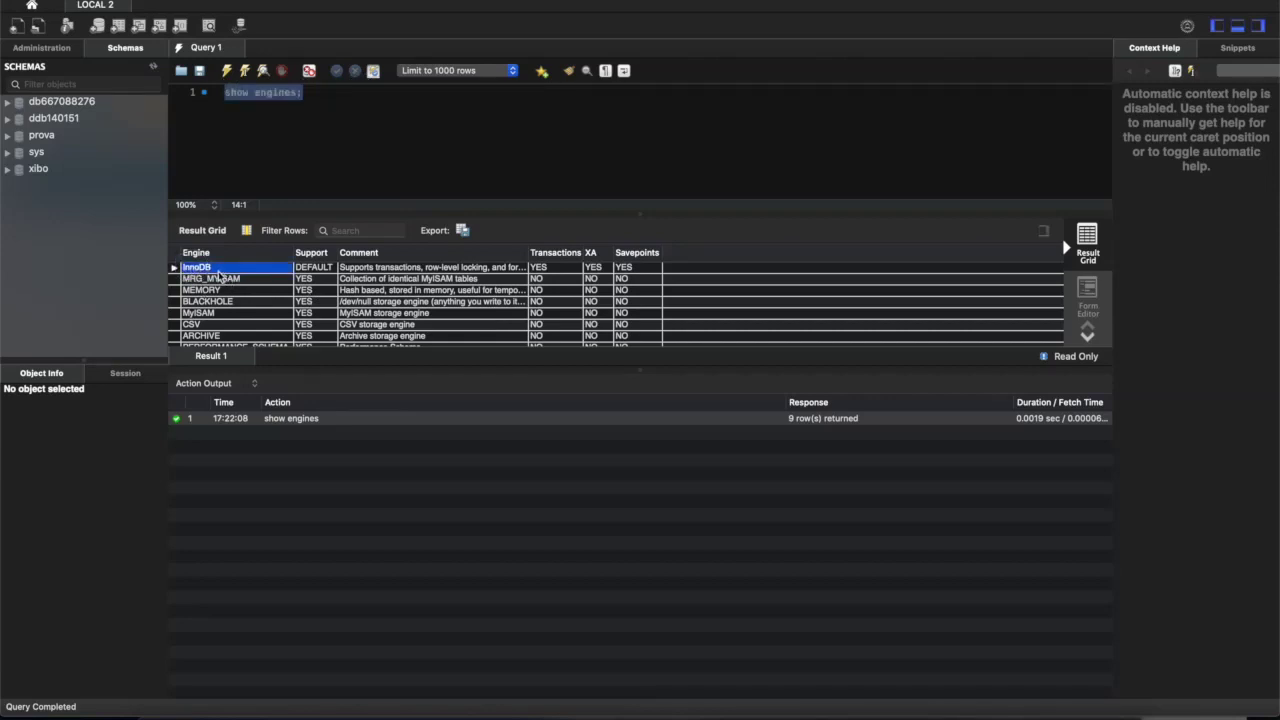
{"action": "left_click", "coordinate": [322, 275]}
{"action": "left_click", "coordinate": [390, 268]}
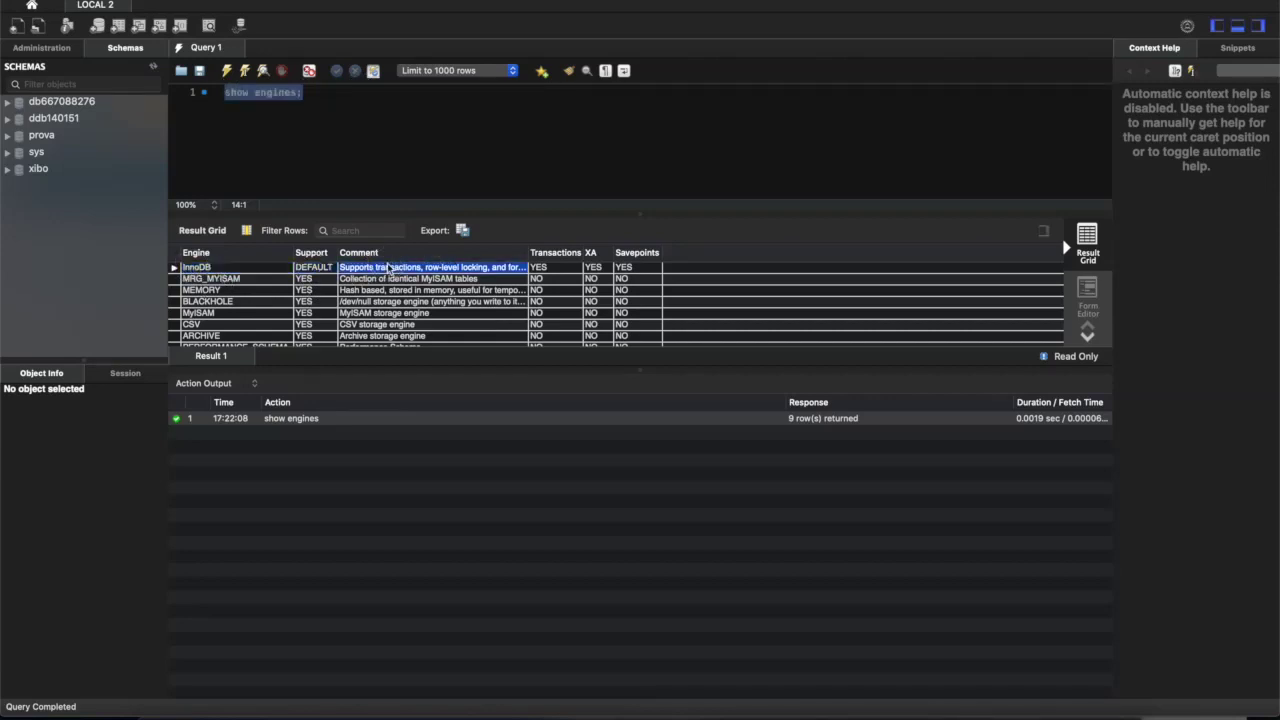
Step: Scroll the result grid and examine InnoDB's transactions support and the full InnoDB row
{"action": "scroll", "coordinate": [473, 320], "scroll_direction": "down", "scroll_amount": 2}
{"action": "scroll", "coordinate": [473, 320], "scroll_direction": "down", "scroll_amount": 3}
{"action": "scroll", "coordinate": [473, 320], "scroll_direction": "up", "scroll_amount": 5}
{"action": "scroll", "coordinate": [550, 312], "scroll_direction": "down", "scroll_amount": 5}
{"action": "scroll", "coordinate": [550, 312], "scroll_direction": "up", "scroll_amount": 5}
{"action": "left_click", "coordinate": [555, 268]}
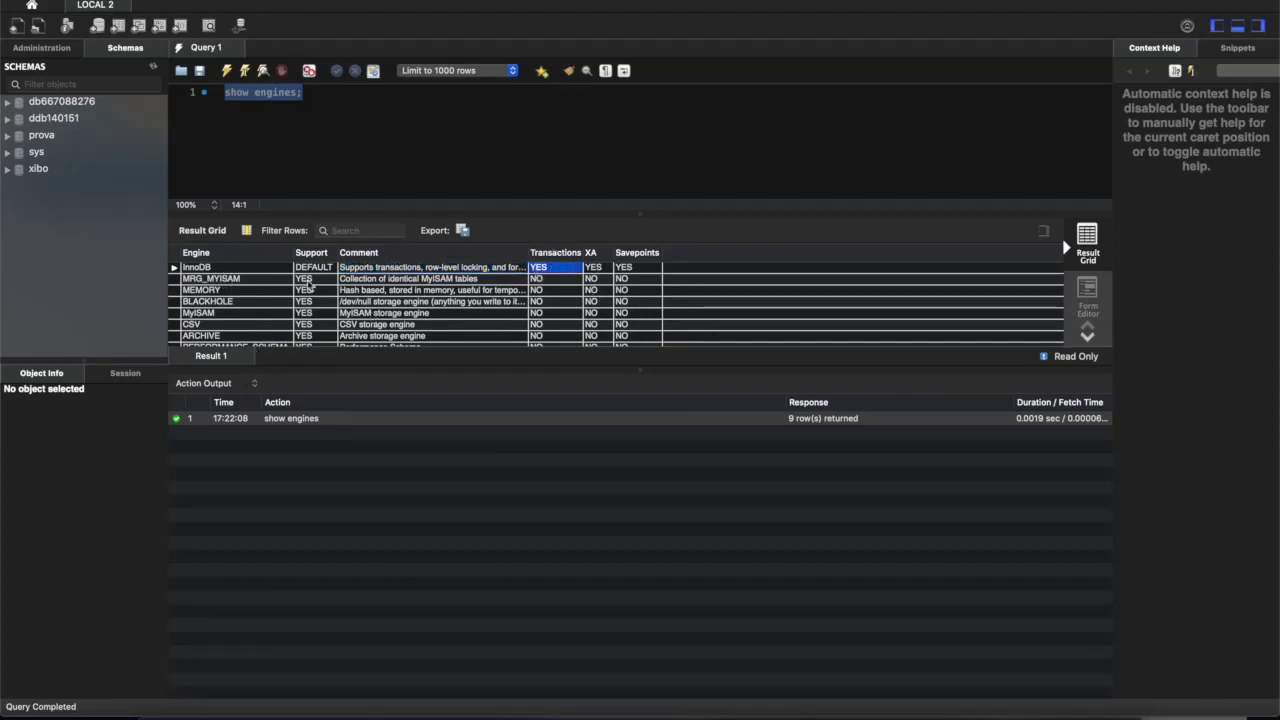
{"action": "left_click", "coordinate": [174, 270]}
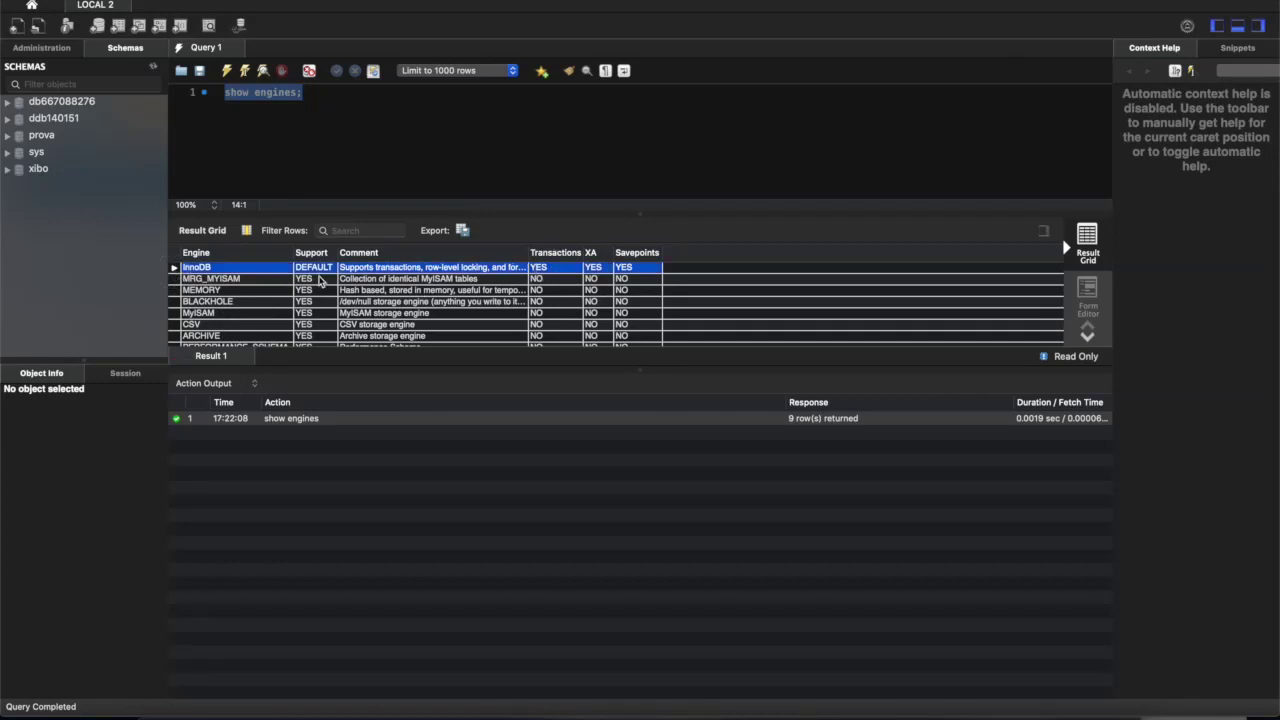
Step: Paste a 'CREATE TABLE t (i INT) ENGINE = XXXXXXX;' line below the query
{"action": "left_click", "coordinate": [801, 636]}
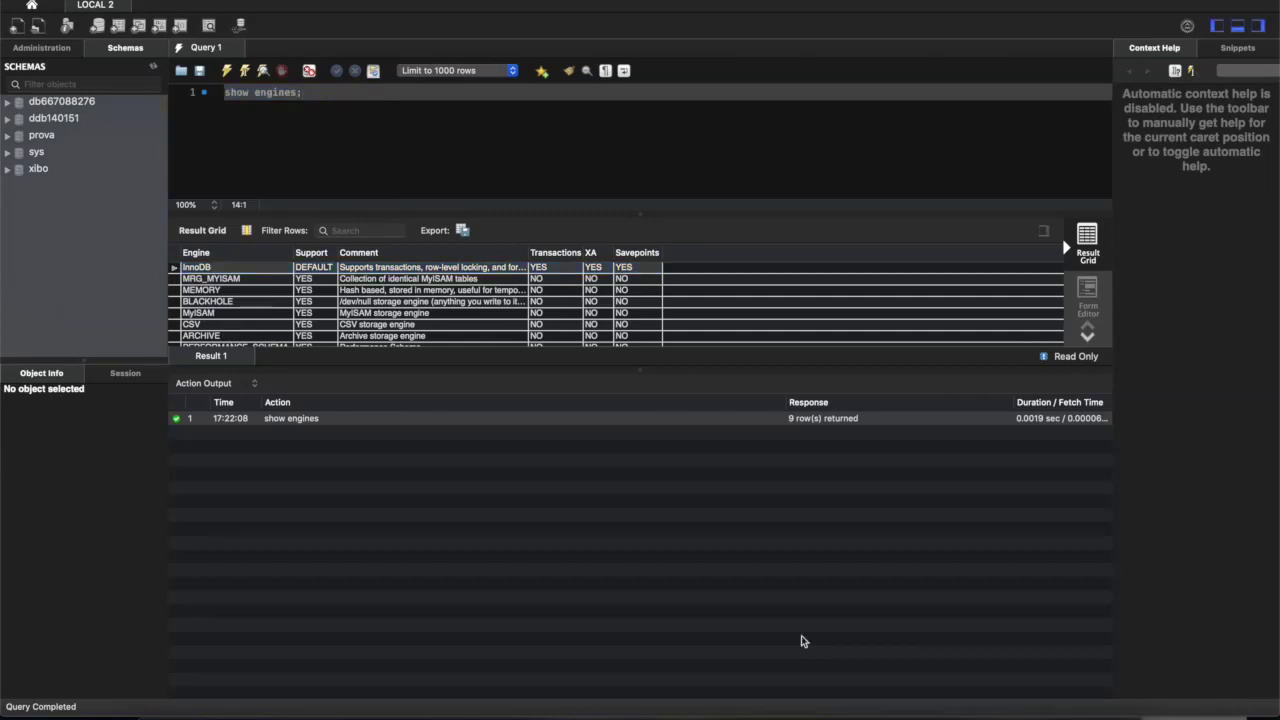
{"action": "key", "text": "Return"}
{"action": "type", "text": "CREATE TABLE t (i INT) ENGINE = XXXXXXX;"}
{"action": "key", "text": "Return"}
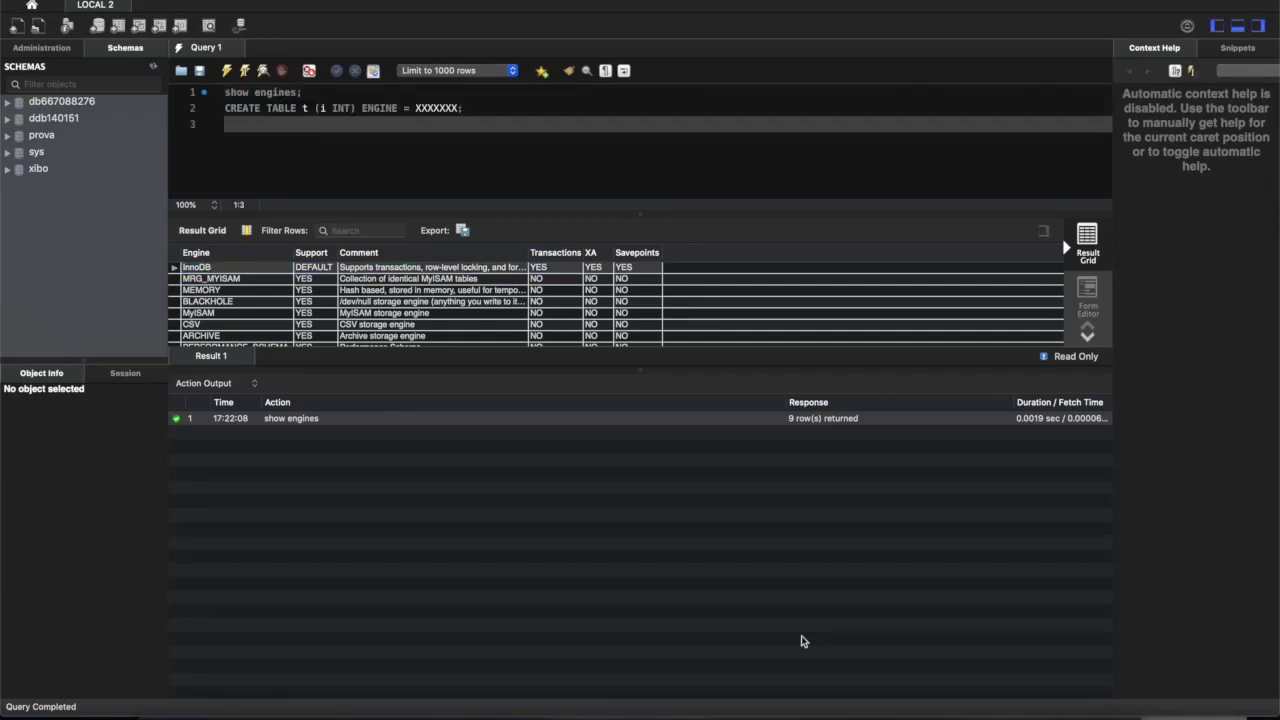
Step: Remove the show engines text and the ENGINE clause, then run CREATE TABLE t (i INT)
{"action": "key", "text": "Up"}
{"action": "key", "text": "BackSpace"}
{"action": "key", "text": "BackSpace"}
{"action": "key", "text": "BackSpace"}
{"action": "key", "text": "BackSpace"}
{"action": "key", "text": "BackSpace"}
{"action": "key", "text": "BackSpace"}
{"action": "key", "text": "BackSpace"}
{"action": "key", "text": "BackSpace"}
{"action": "key", "text": "BackSpace"}
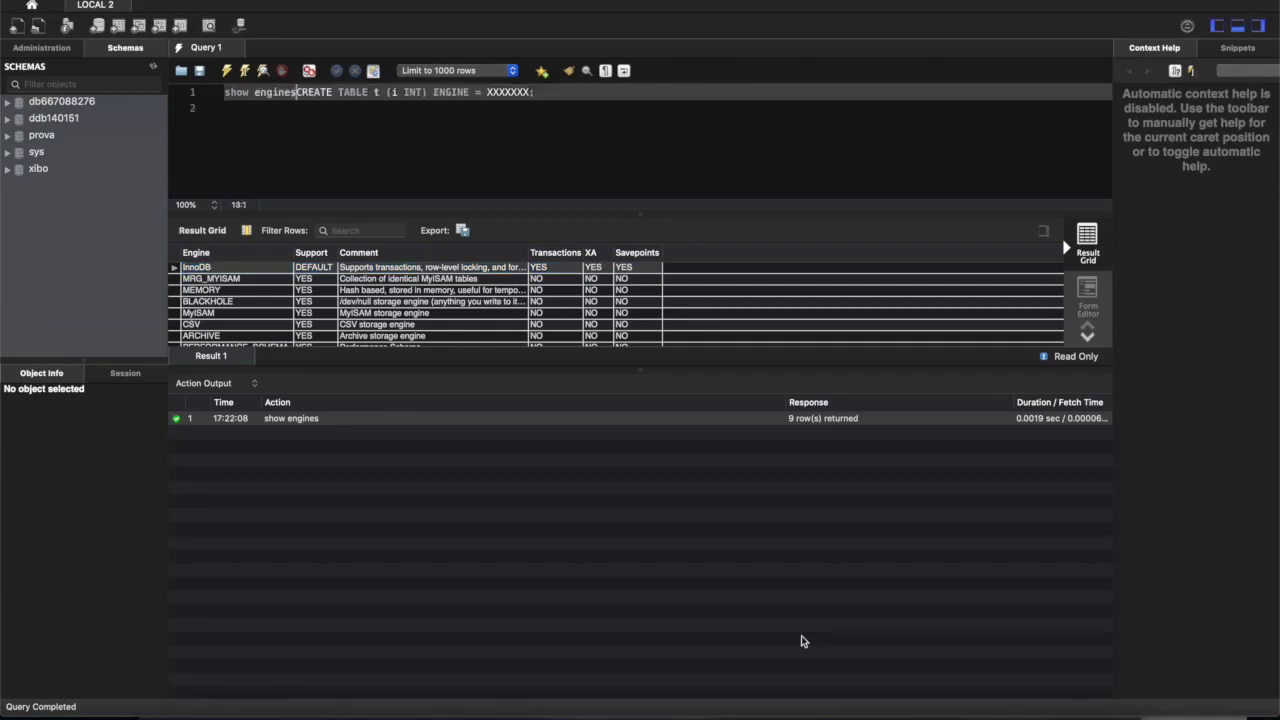
{"action": "key", "text": "BackSpace"}
{"action": "key", "text": "BackSpace"}
{"action": "key", "text": "BackSpace"}
{"action": "key", "text": "BackSpace"}
{"action": "key", "text": "BackSpace"}
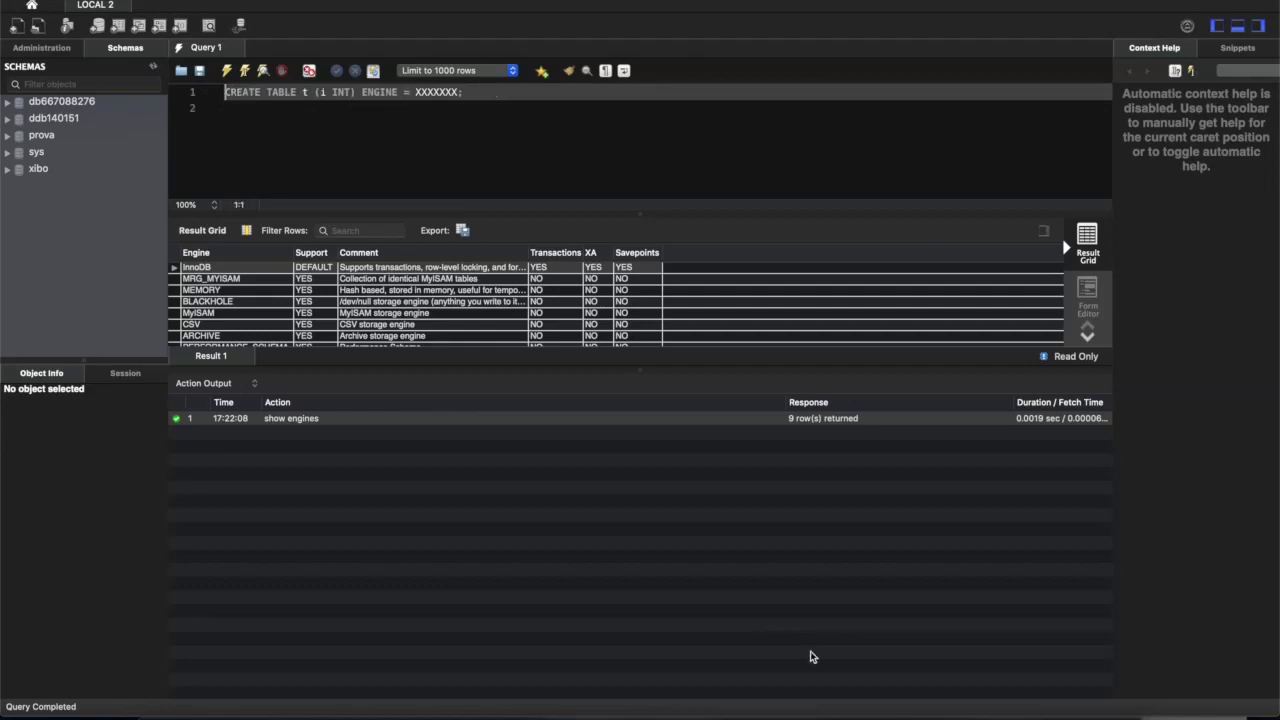
{"action": "left_click_drag", "start_coordinate": [362, 92], "coordinate": [456, 94]}
{"action": "key", "text": "BackSpace"}
{"action": "key", "text": "BackSpace"}
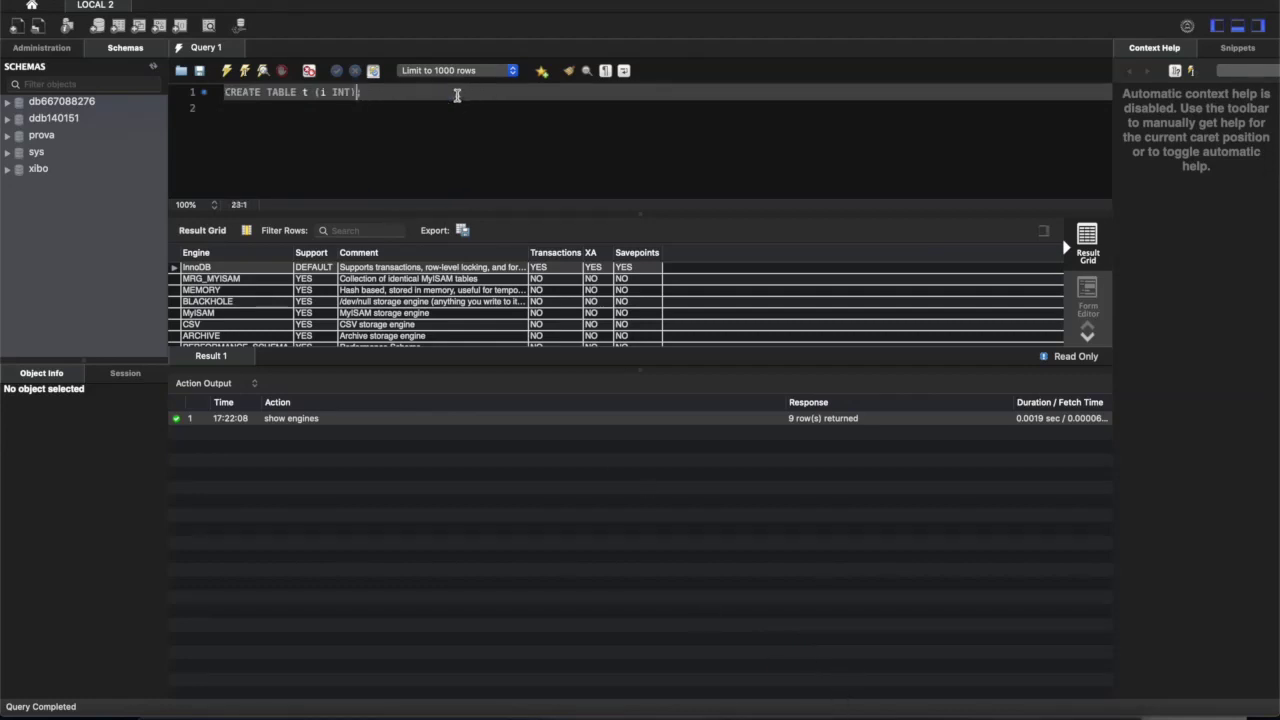
{"action": "left_click", "coordinate": [380, 93]}
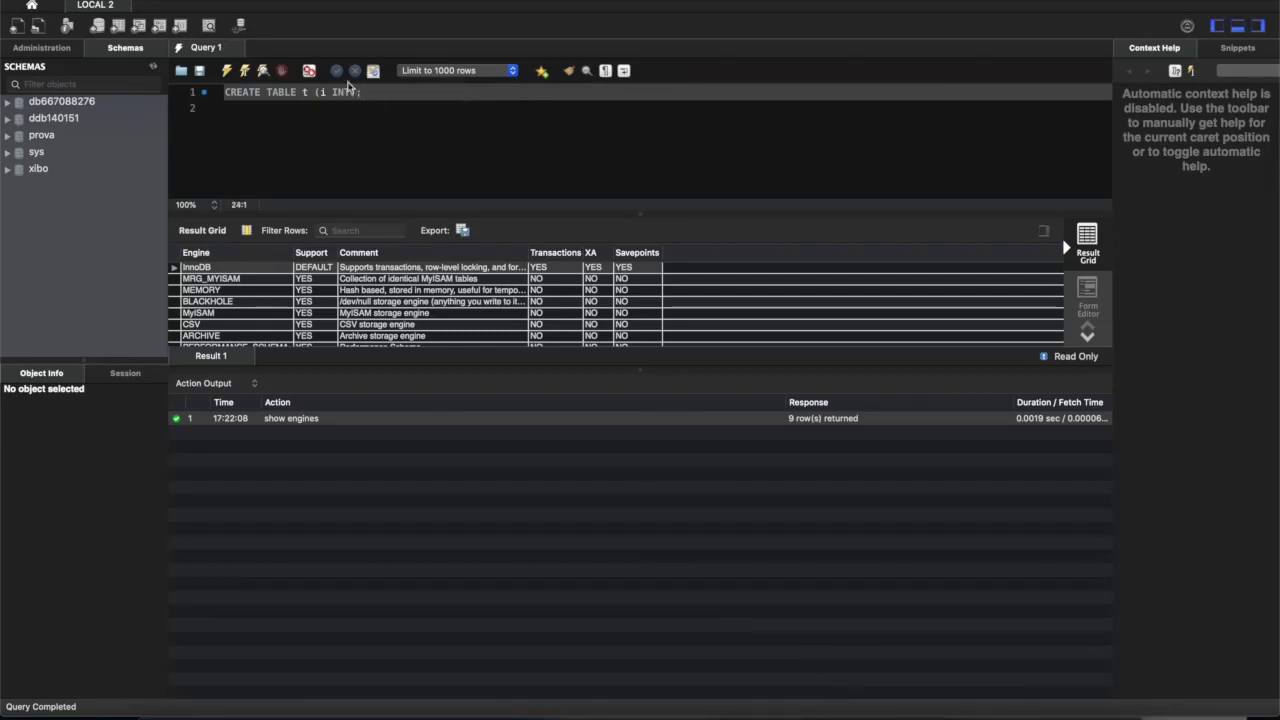
{"action": "left_click", "coordinate": [228, 71]}
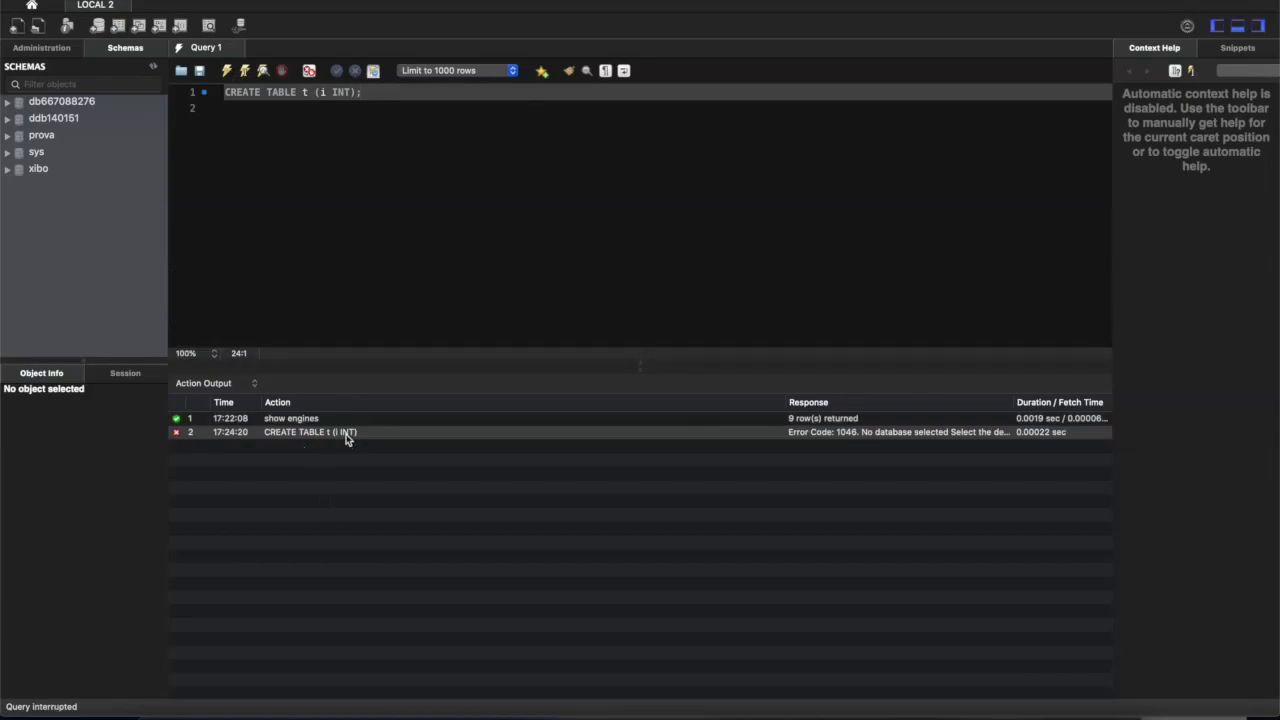
Step: Add 'CREATE DATABASE GBD;' above the CREATE TABLE statement and execute it
{"action": "left_click", "coordinate": [329, 191]}
{"action": "key", "text": "Up"}
{"action": "key", "text": "Return"}
{"action": "key", "text": "Up"}
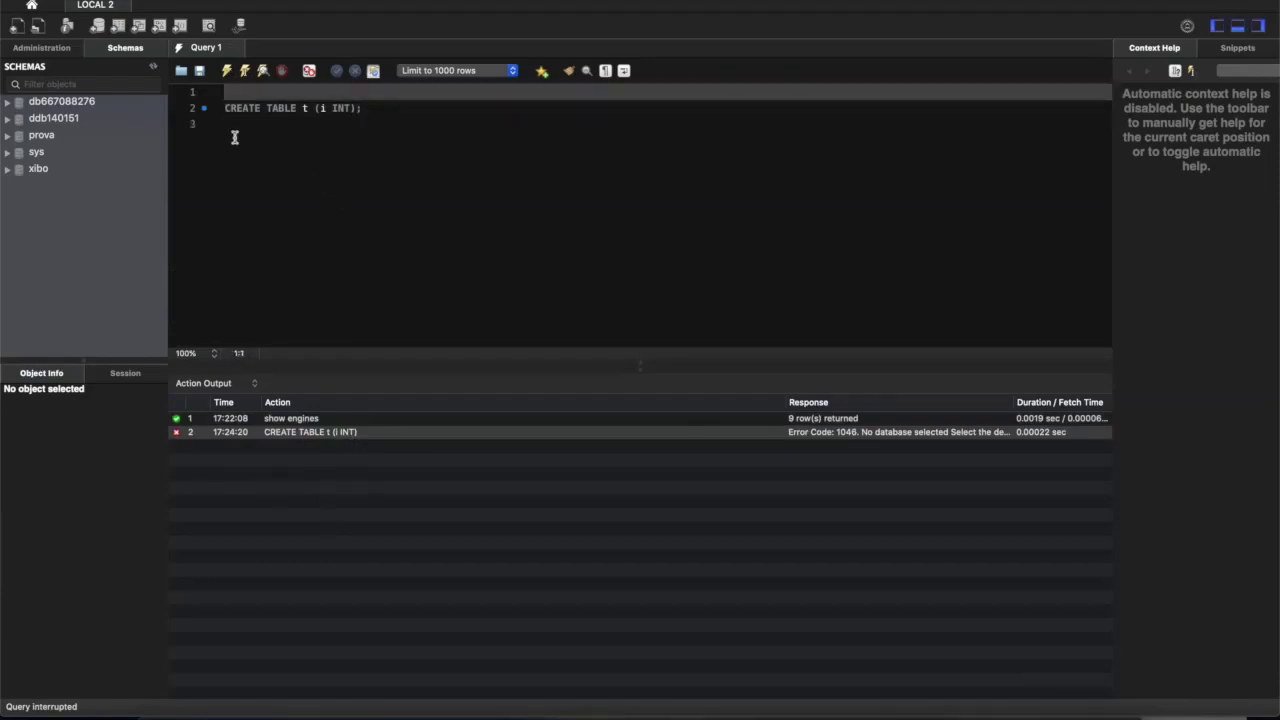
{"action": "type", "text": "CREATE DATABASE"}
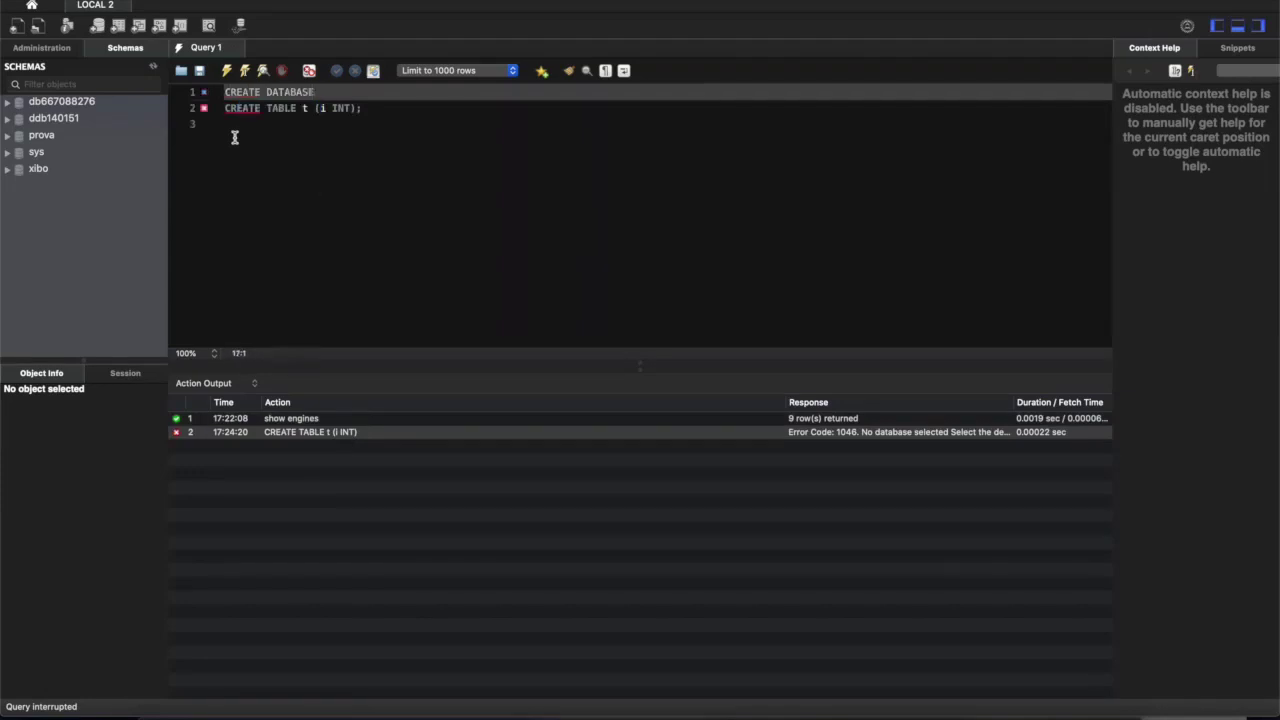
{"action": "type", "text": "GBD"}
{"action": "type", "text": ";"}
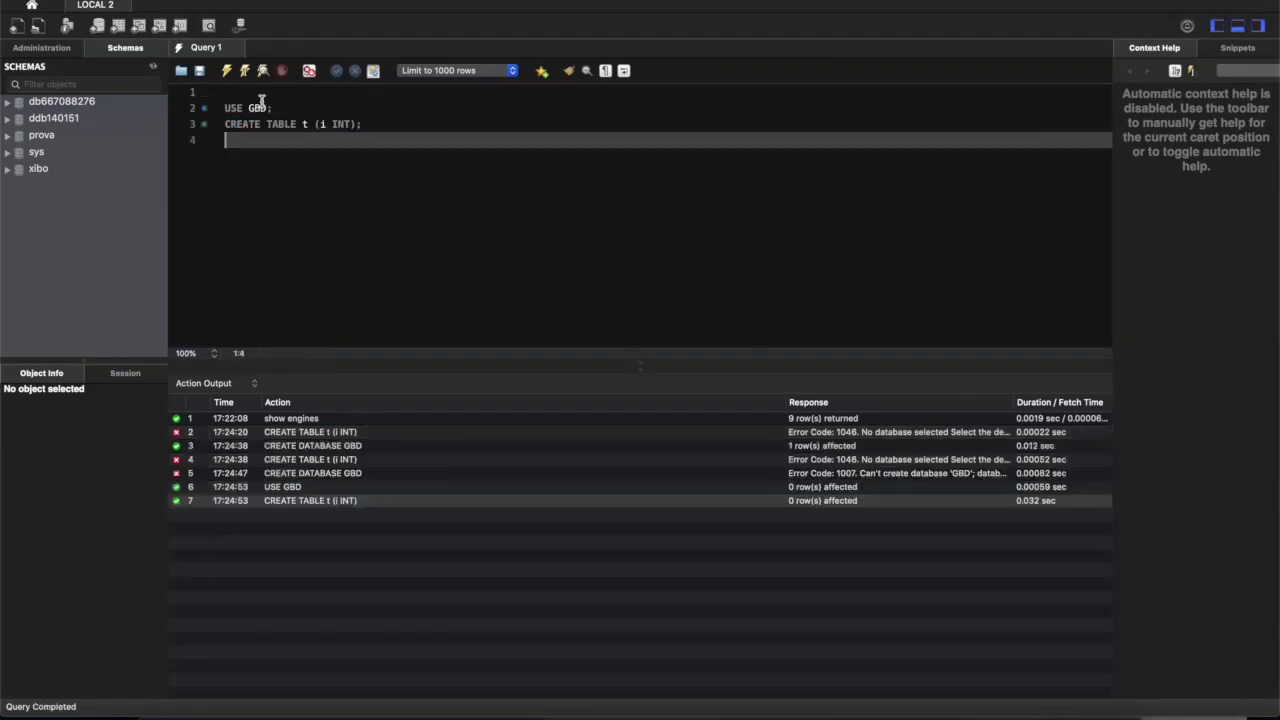
{"action": "left_click", "coordinate": [261, 118]}
Step: Select the USE GBD and CREATE TABLE t lines in the editor
{"action": "left_click", "coordinate": [256, 106]}
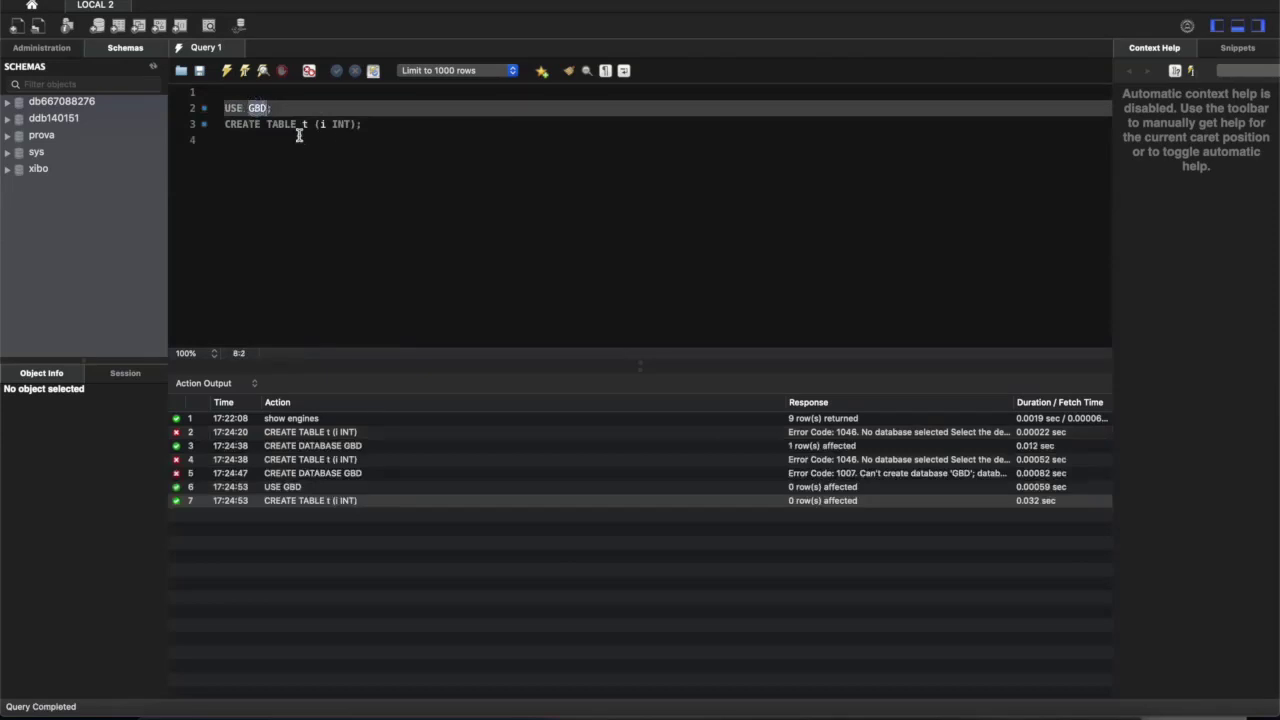
{"action": "double_click", "coordinate": [283, 125]}
{"action": "left_click_drag", "start_coordinate": [386, 123], "coordinate": [205, 108]}
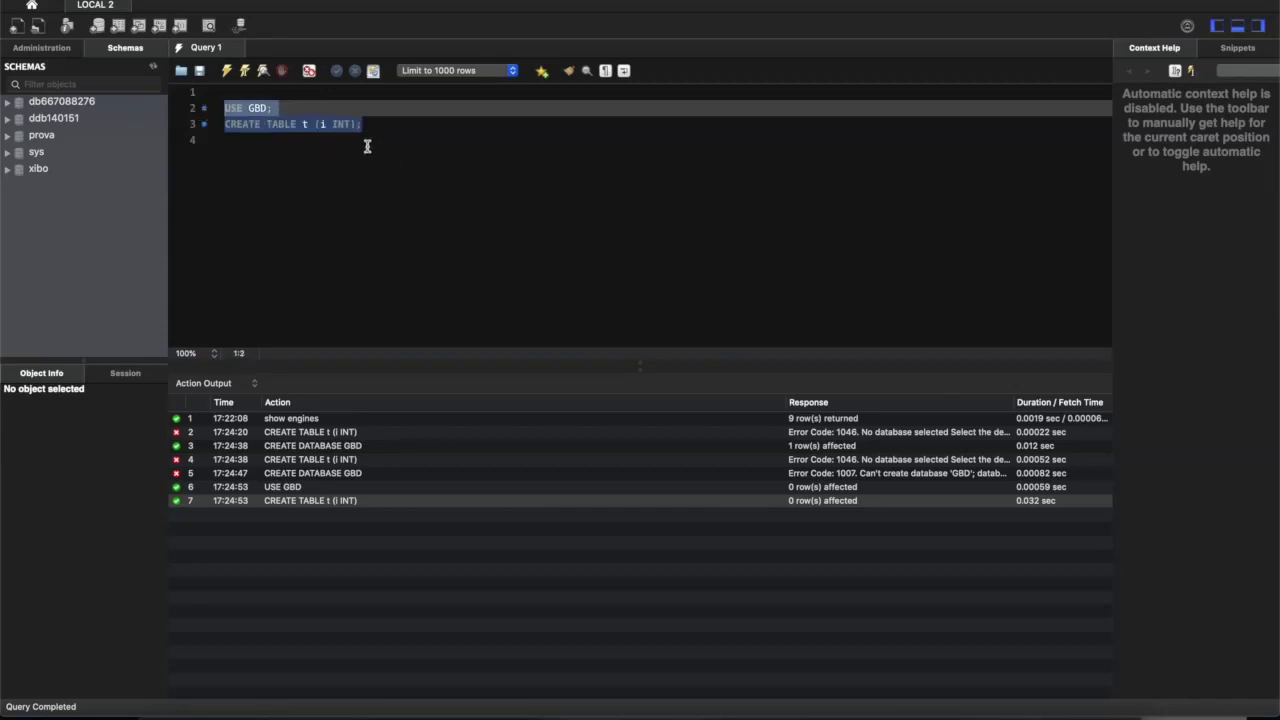
Step: Copy the CREATE TABLE t (i INT); line
{"action": "left_click", "coordinate": [385, 121]}
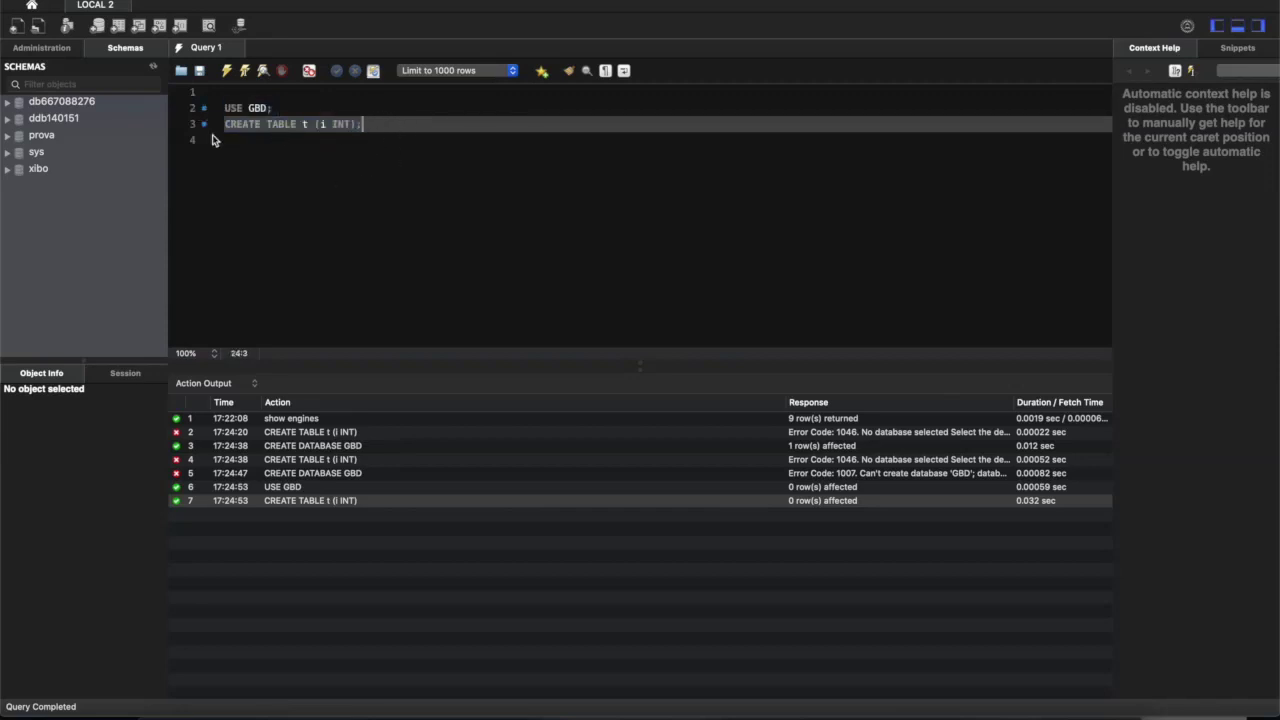
{"action": "left_click", "coordinate": [56, 104]}
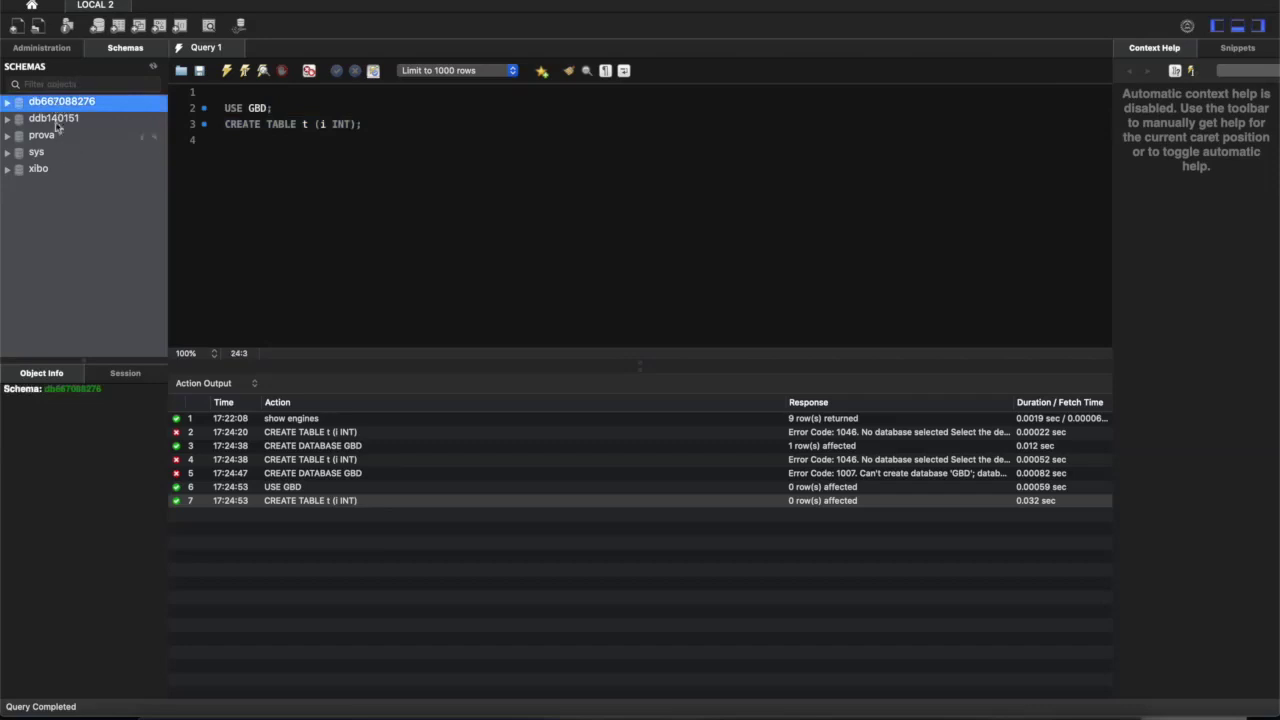
{"action": "left_click", "coordinate": [298, 127]}
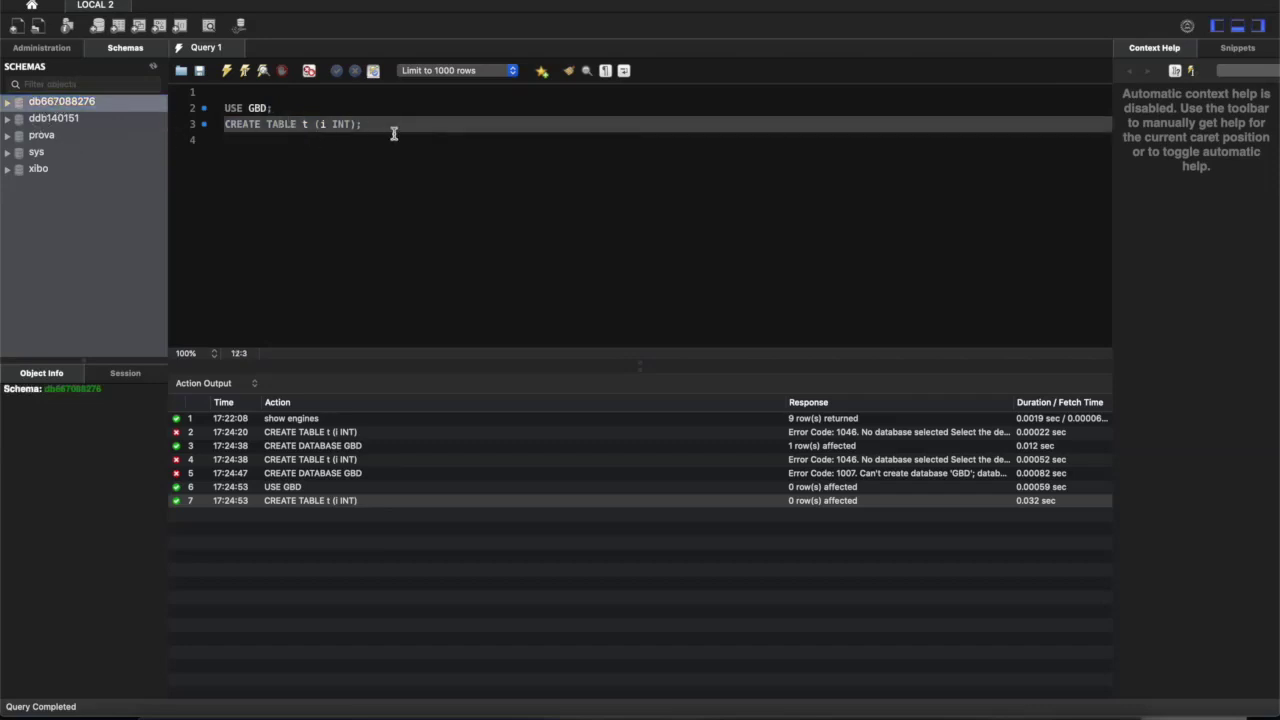
{"action": "key", "text": "Left"}
{"action": "left_click_drag", "start_coordinate": [391, 124], "coordinate": [152, 129]}
{"action": "key", "text": "super+c"}
Step: Paste it below, edit it to 'CREATE TABLE t2 (i INT) ENGINE = MyISAM;' and run the script
{"action": "key", "text": "Down"}
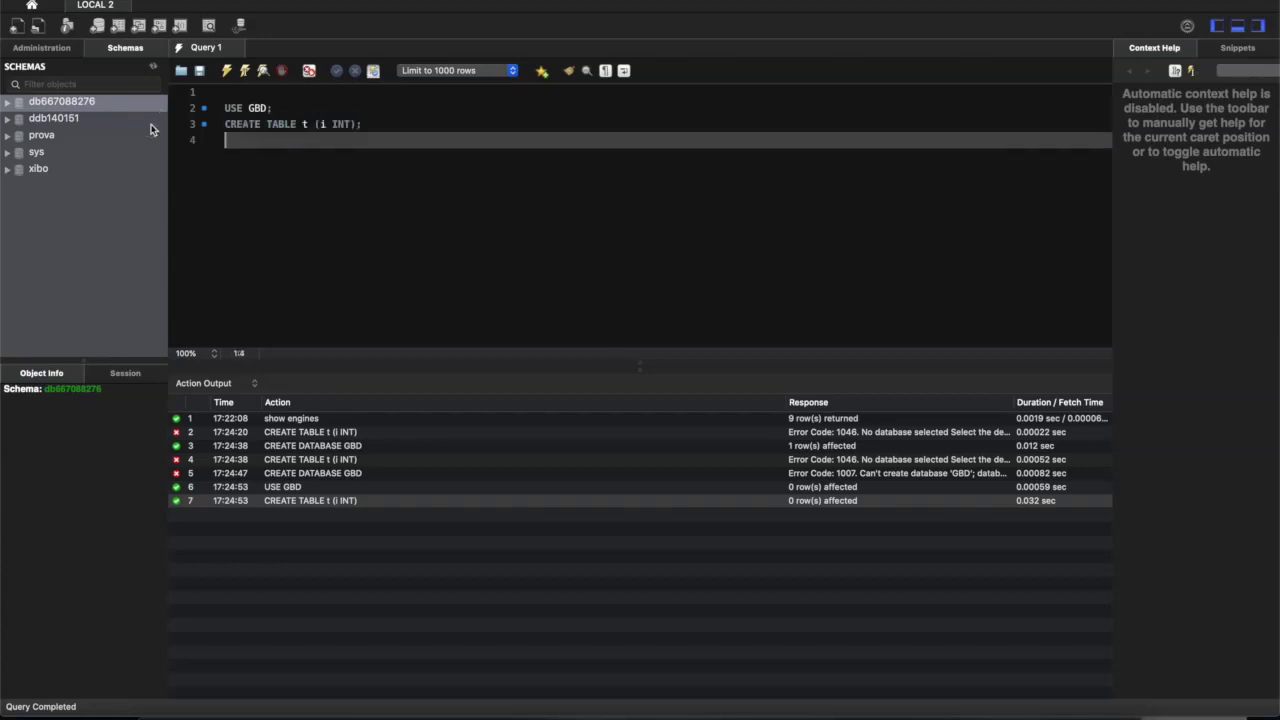
{"action": "key", "text": "Return"}
{"action": "key", "text": "super+v"}
{"action": "key", "text": "Left"}
{"action": "left_click", "coordinate": [310, 156]}
{"action": "type", "text": "2"}
{"action": "left_click", "coordinate": [366, 156]}
{"action": "type", "text": "ENGINE = MY"}
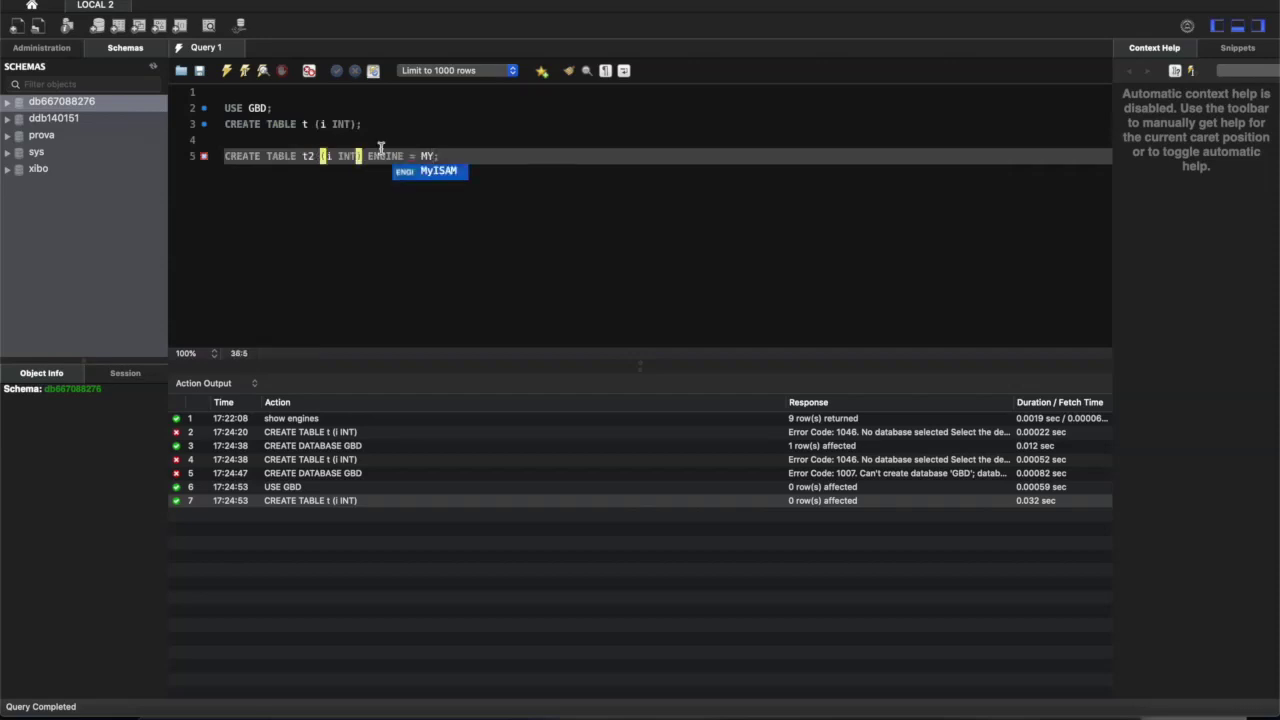
{"action": "key", "text": "Return"}
{"action": "left_click", "coordinate": [543, 157]}
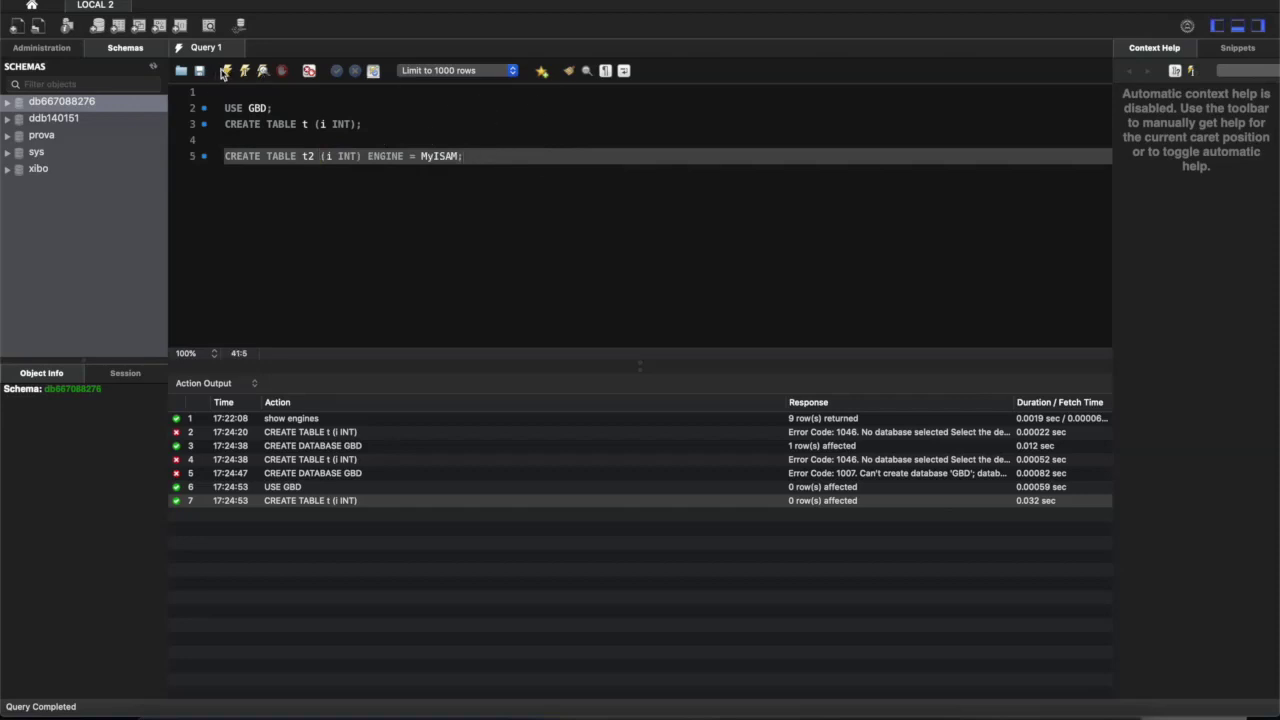
{"action": "left_click", "coordinate": [228, 72]}
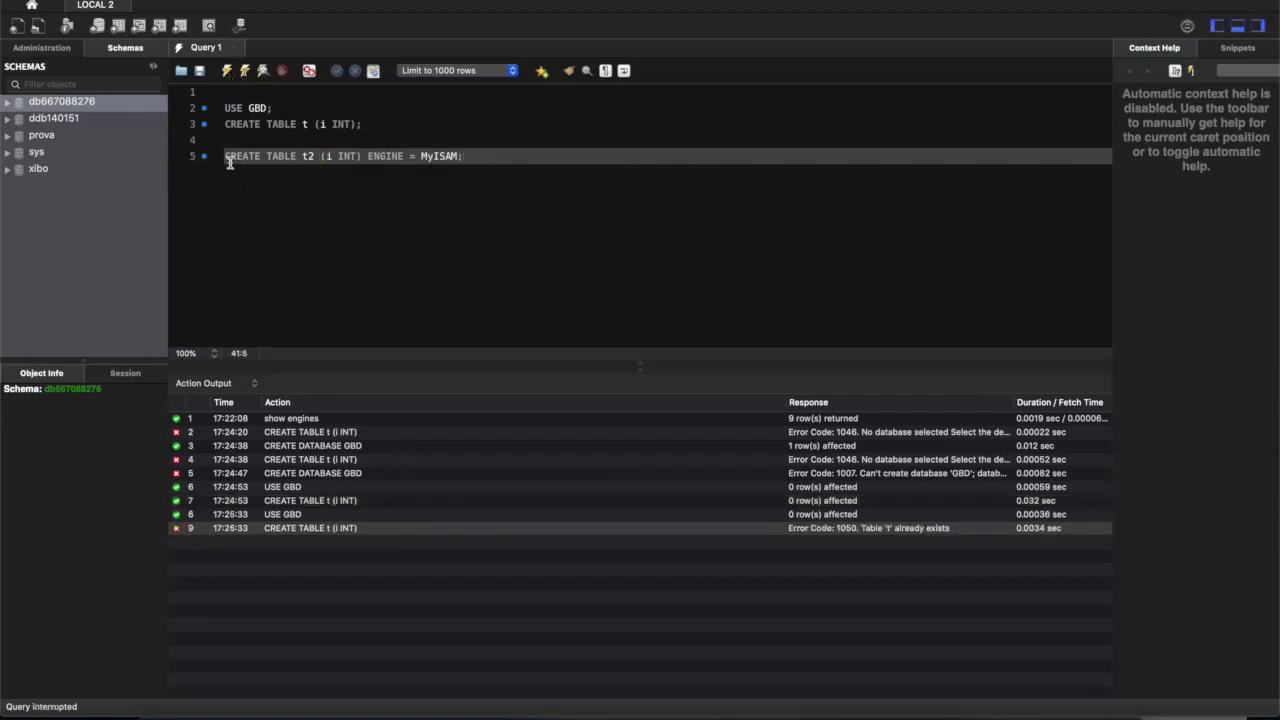
Step: Delete the old USE GBD and CREATE TABLE t lines and re-run to create t2
{"action": "left_click_drag", "start_coordinate": [379, 120], "coordinate": [148, 128]}
{"action": "key", "text": "BackSpace"}
{"action": "left_click", "coordinate": [227, 72]}
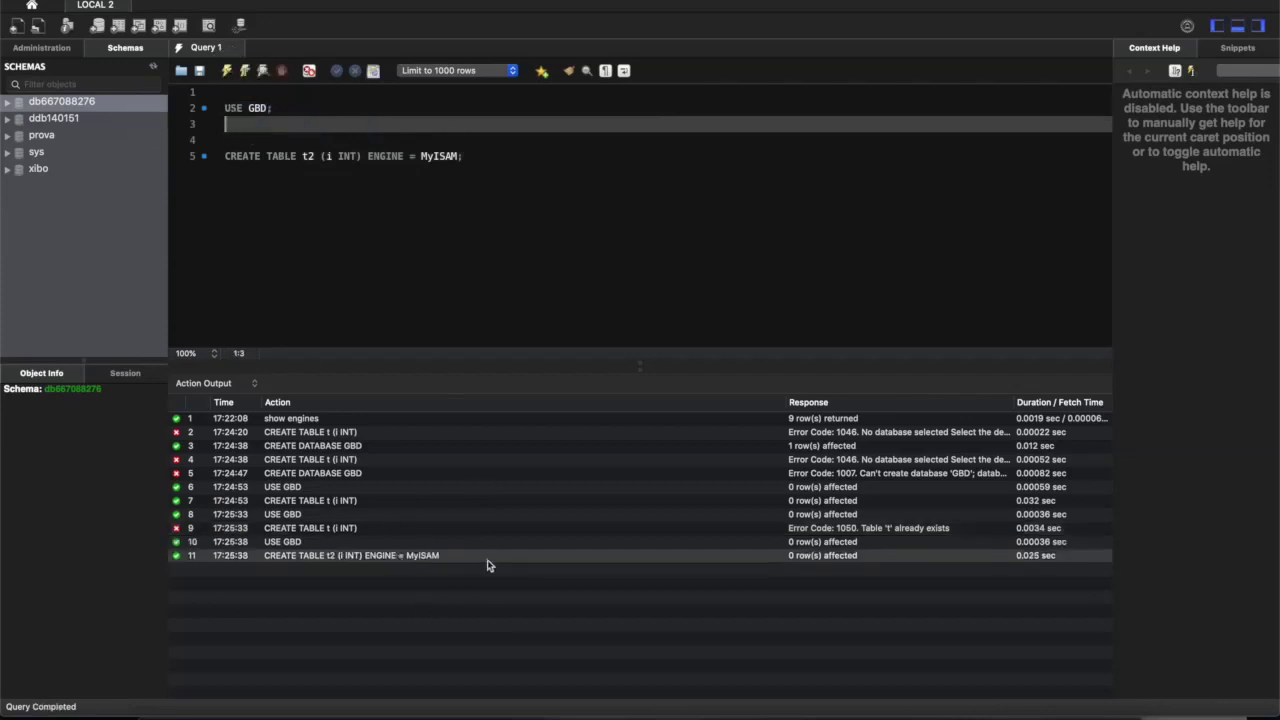
{"action": "left_click", "coordinate": [483, 157]}
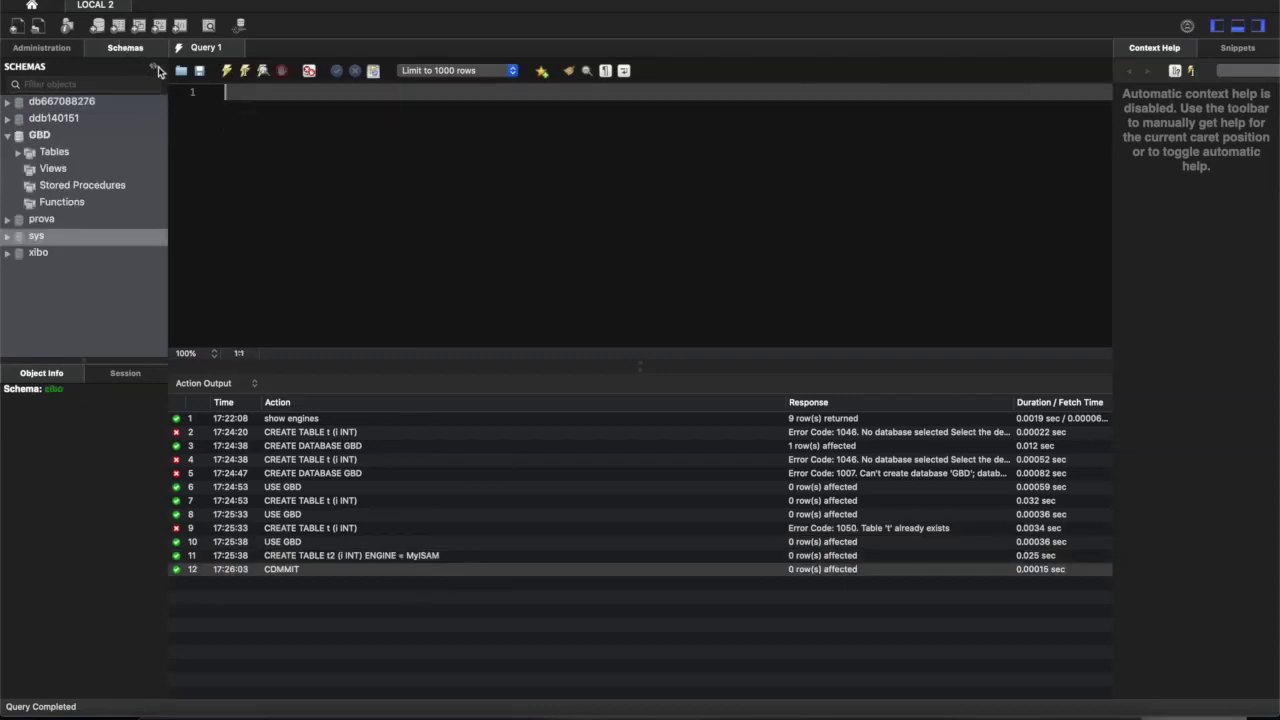
Step: Refresh the Schemas list and expand GBD's tables down to table t's column i
{"action": "left_click", "coordinate": [153, 70]}
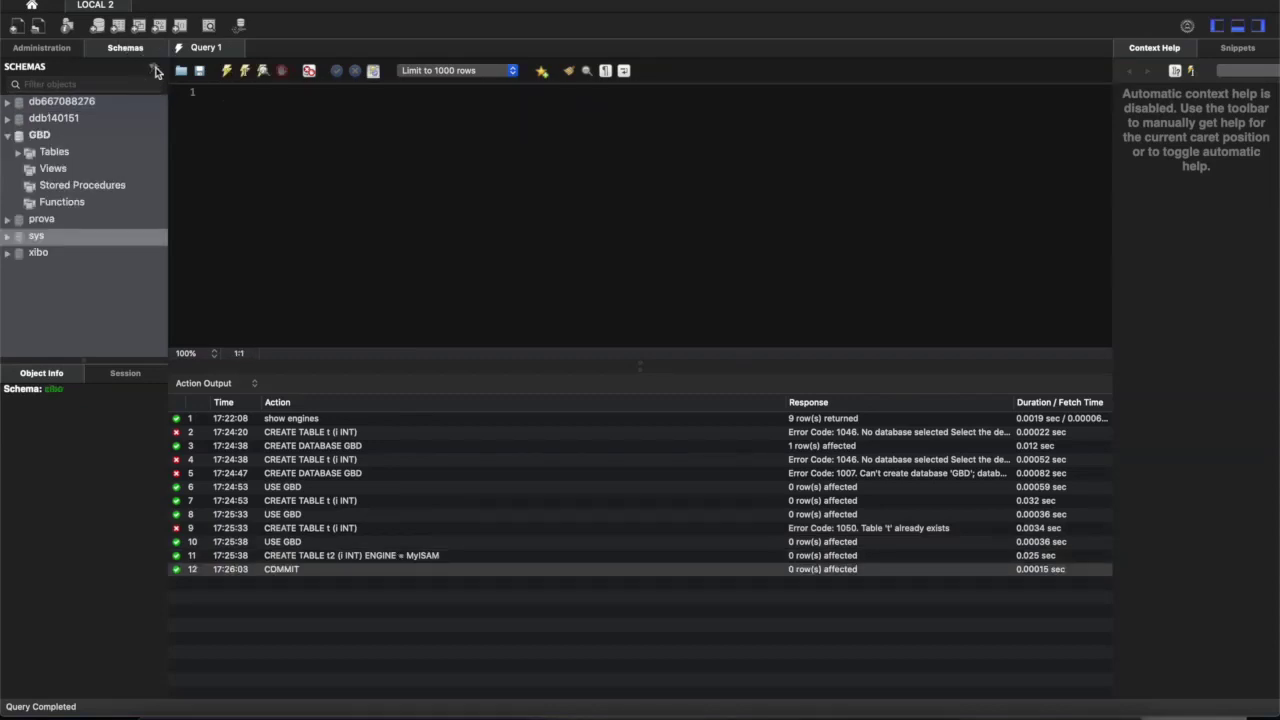
{"action": "left_click", "coordinate": [22, 136]}
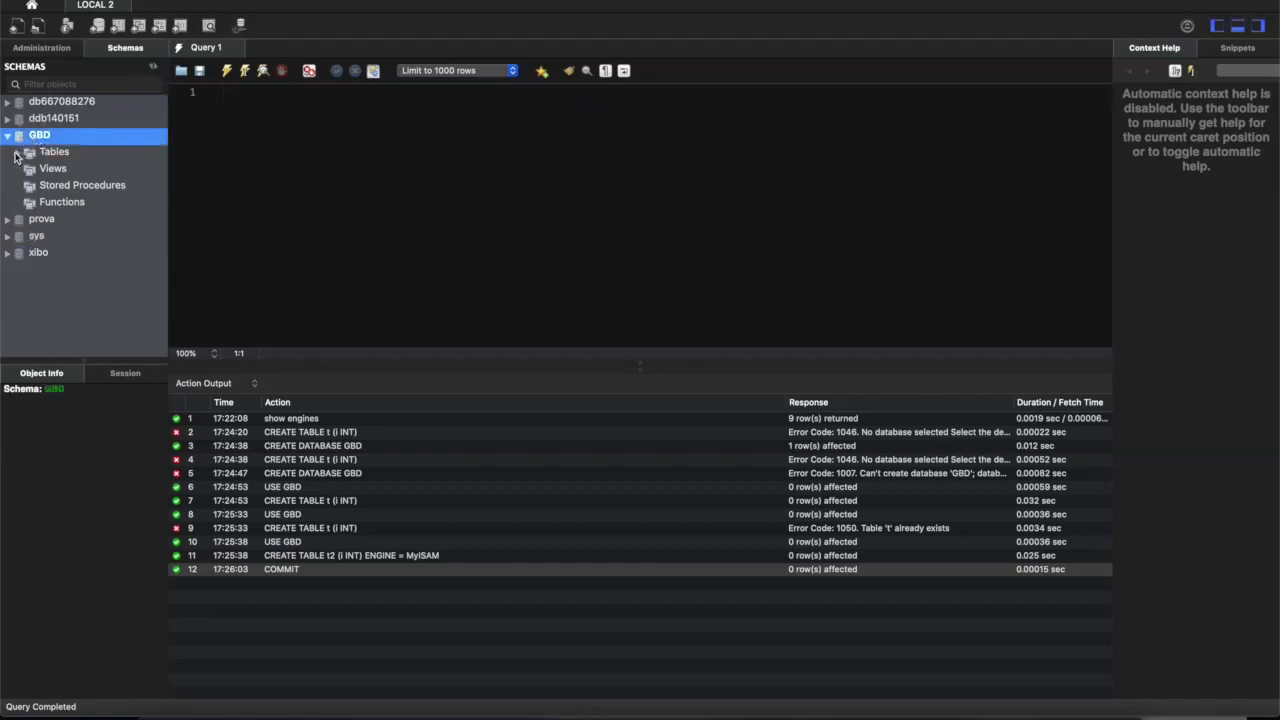
{"action": "left_click", "coordinate": [17, 153]}
{"action": "left_click", "coordinate": [58, 168]}
{"action": "left_click", "coordinate": [28, 171]}
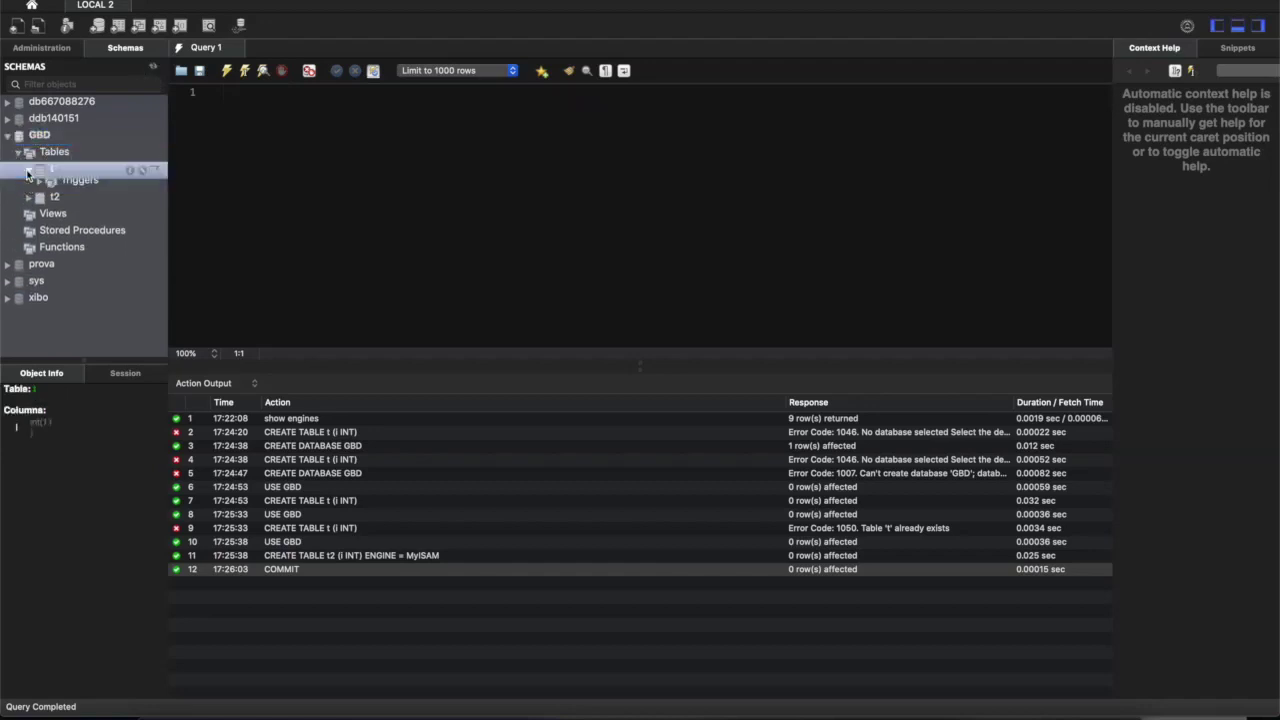
{"action": "left_click", "coordinate": [39, 186]}
{"action": "left_click", "coordinate": [68, 204]}
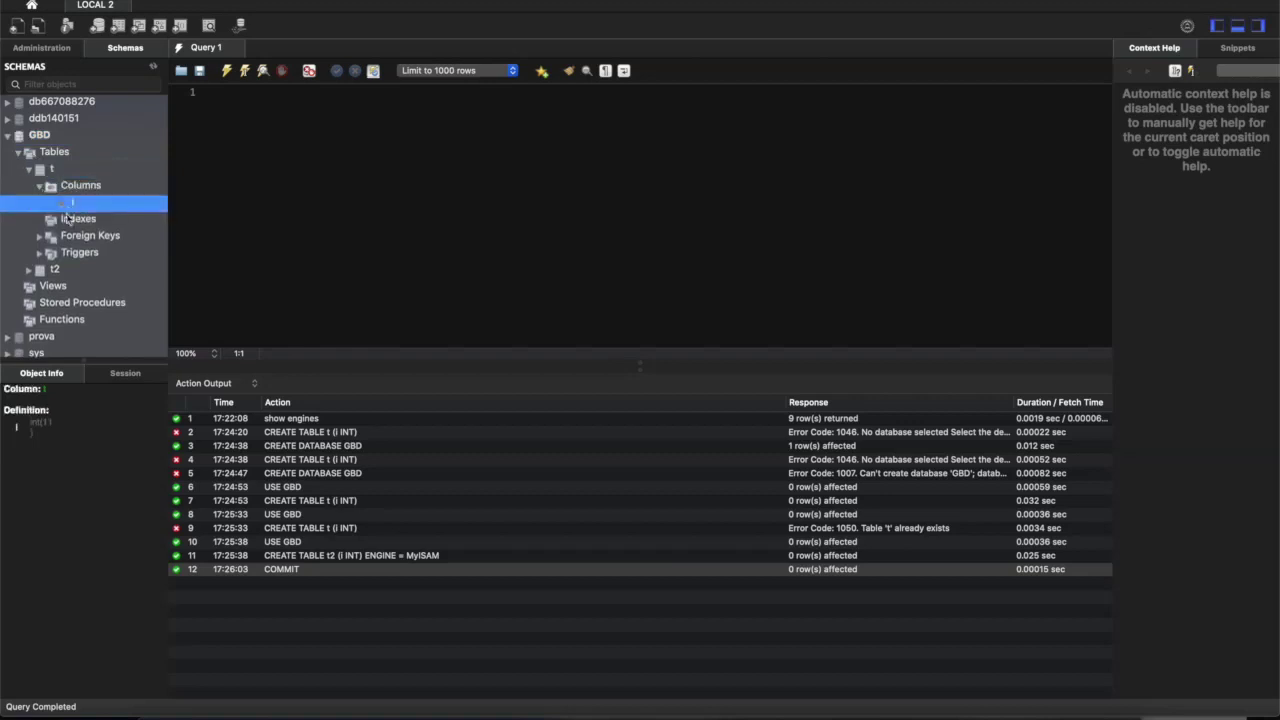
Step: Expand table t2 to show its column i and insert the name t2 into the editor
{"action": "left_click", "coordinate": [28, 270]}
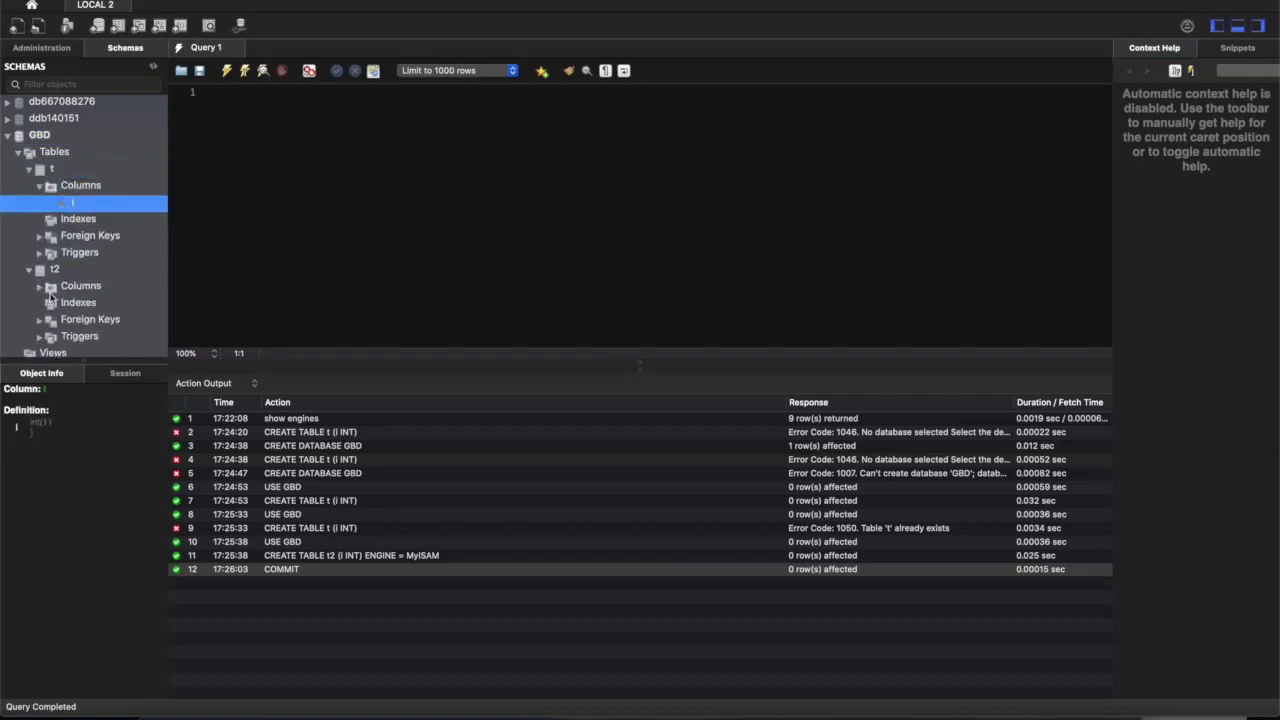
{"action": "left_click", "coordinate": [38, 291]}
{"action": "left_click", "coordinate": [78, 305]}
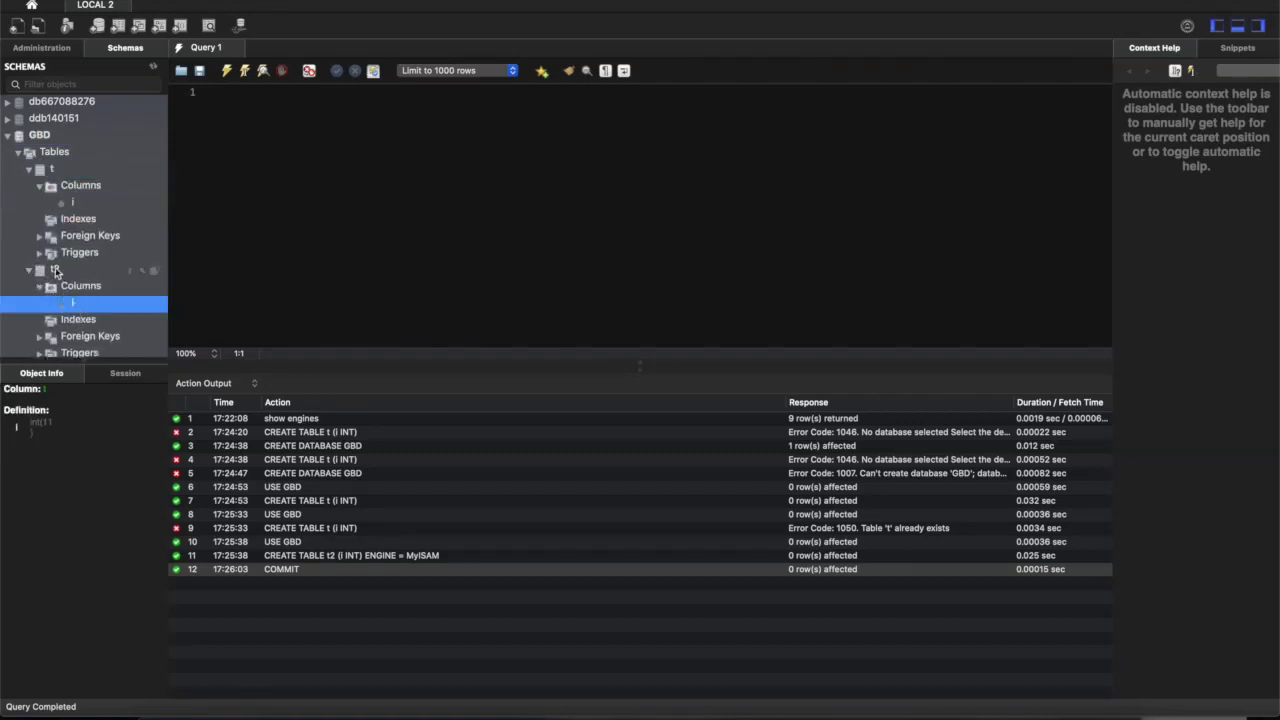
{"action": "left_click", "coordinate": [55, 271]}
{"action": "right_click", "coordinate": [55, 271]}
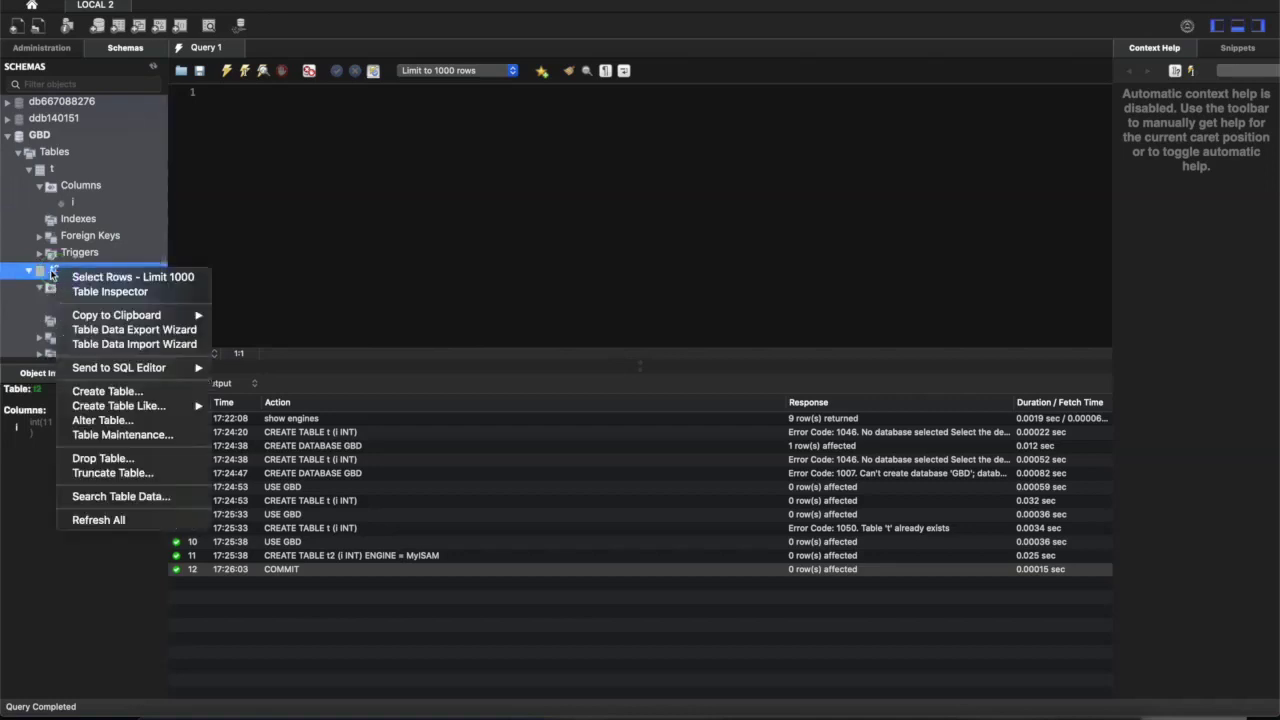
{"action": "double_click", "coordinate": [53, 273]}
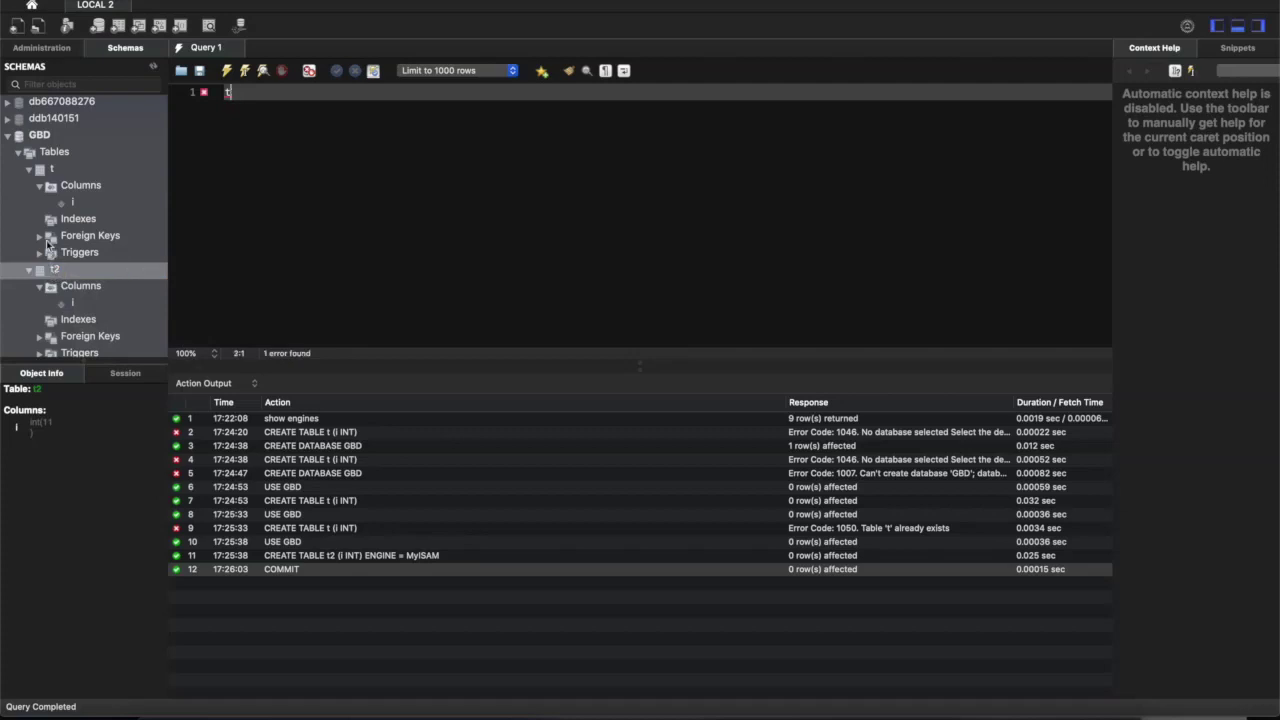
{"action": "left_click", "coordinate": [52, 170]}
{"action": "left_click", "coordinate": [62, 272]}
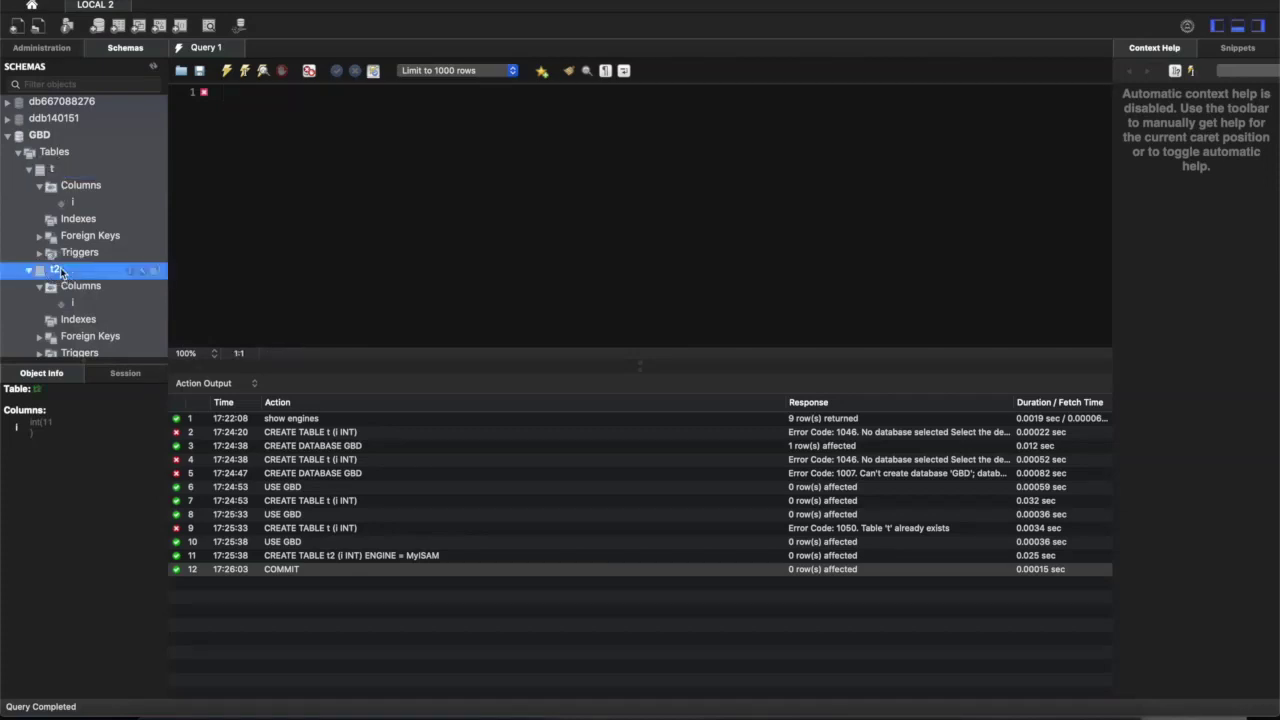